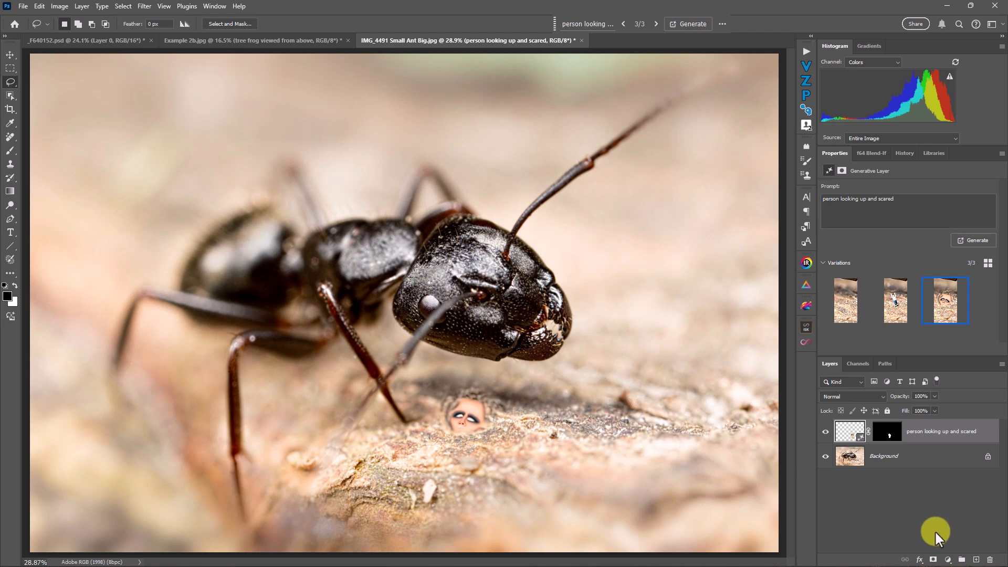
scroll(522, 473, "up", 5)
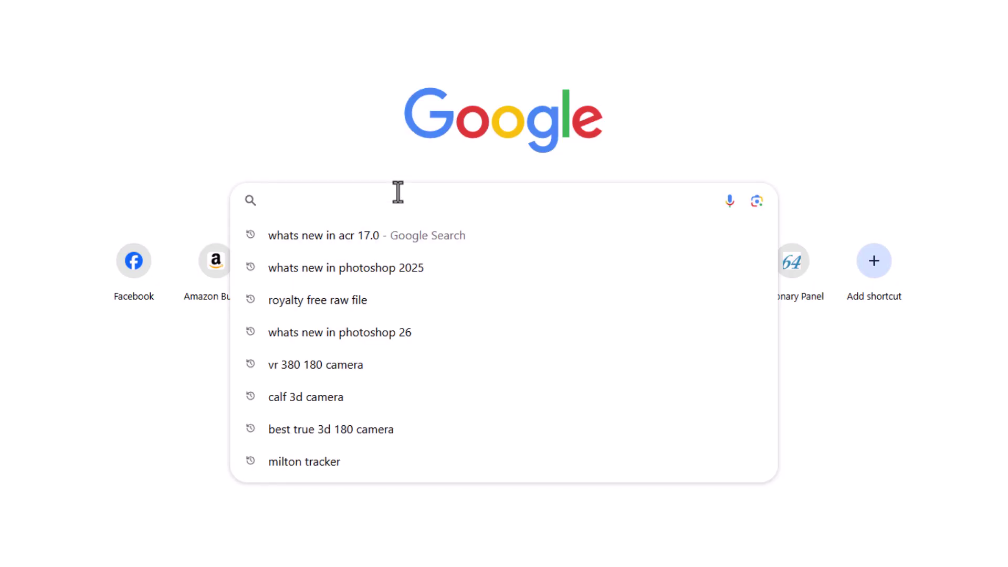
type("helpxad")
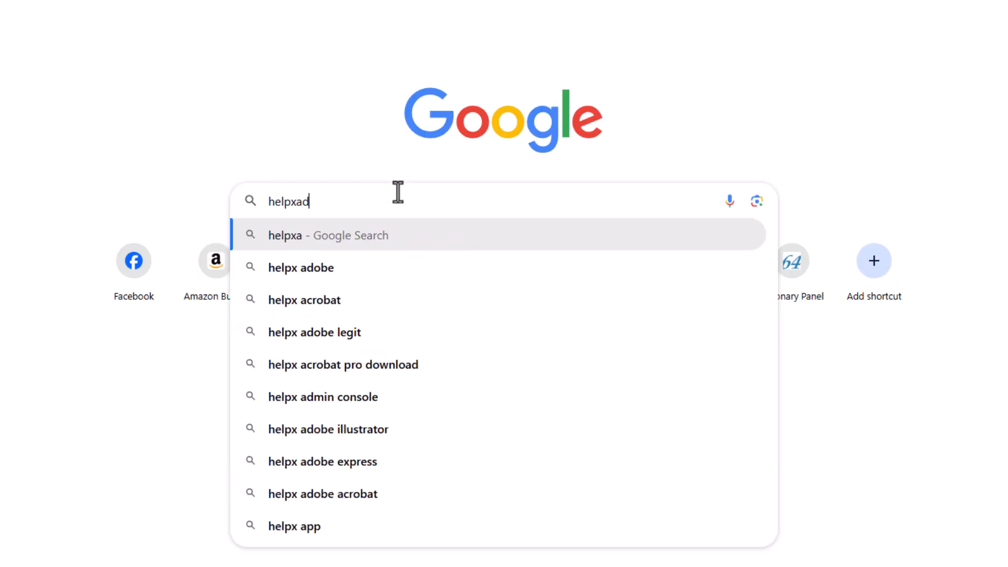
type("obe.com whats n")
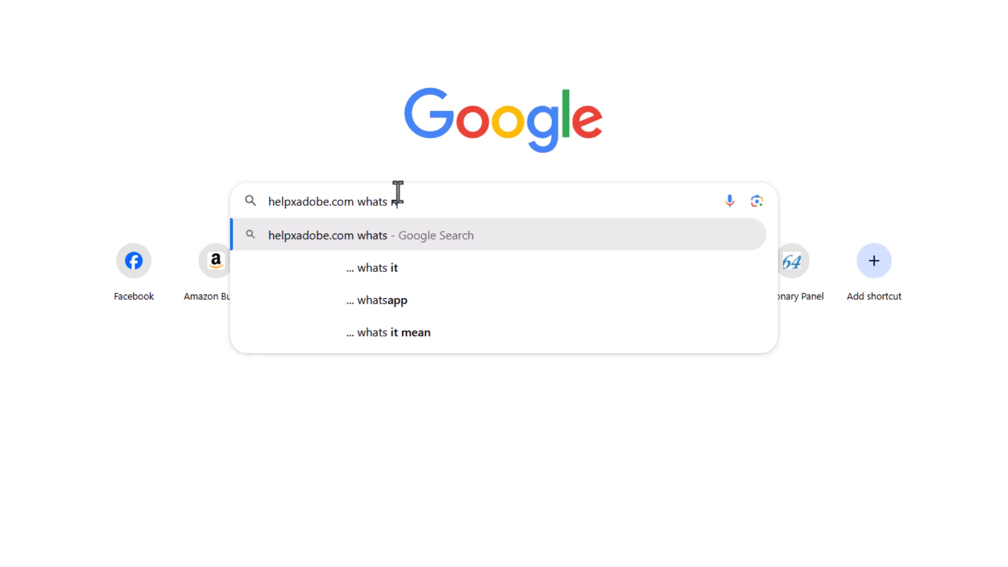
type("ew in ps 2025")
Submit the Google search for what's new in Photoshop 2025 on helpx.adobe.com
key("Return")
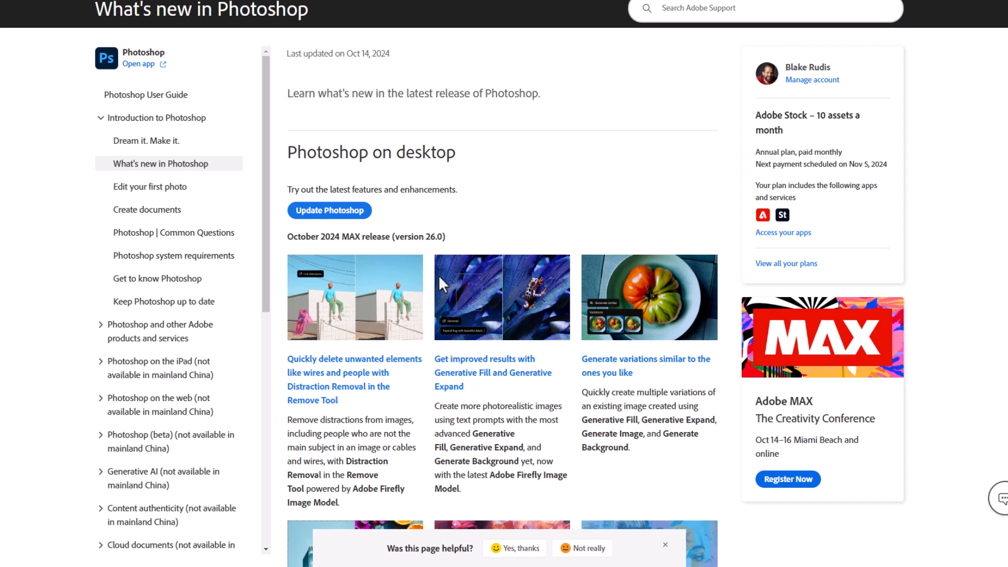
scroll(408, 250, "down", 3)
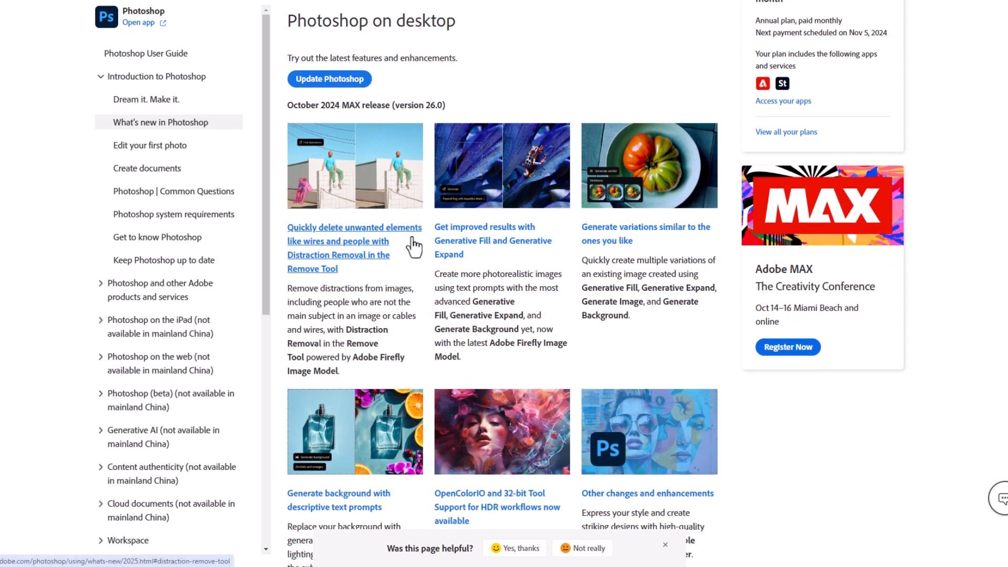
scroll(408, 250, "down", 2)
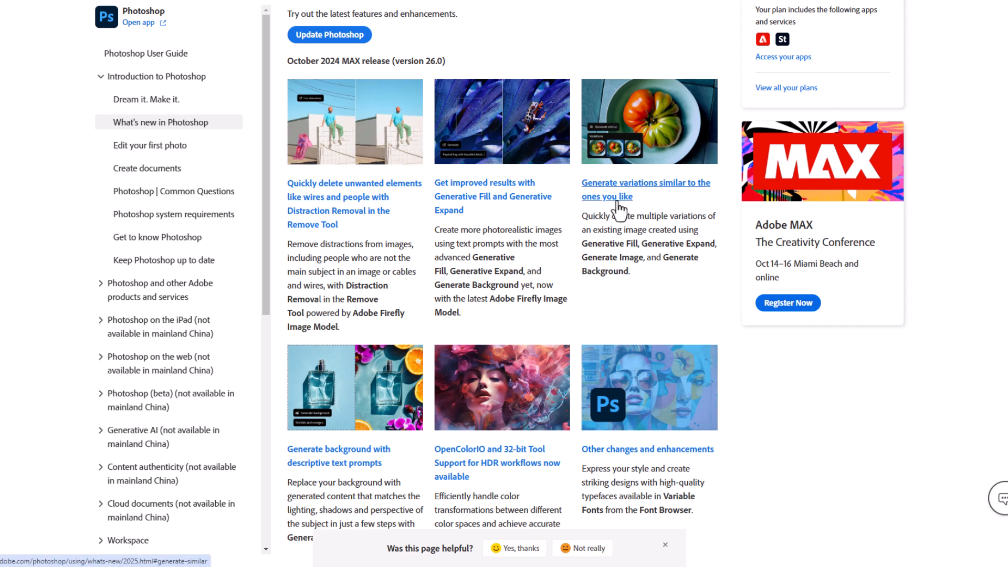
scroll(615, 206, "down", 1)
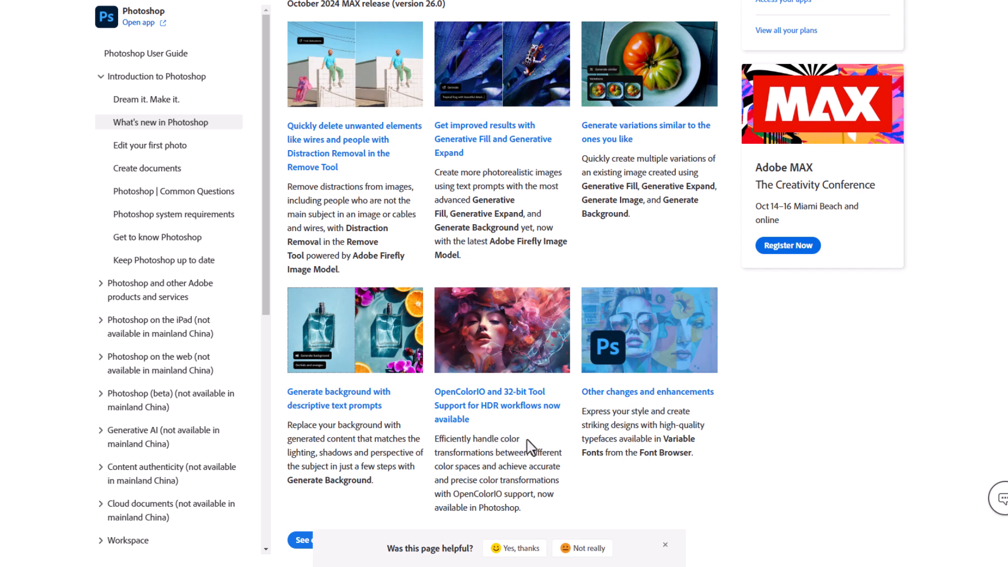
scroll(532, 444, "down", 1)
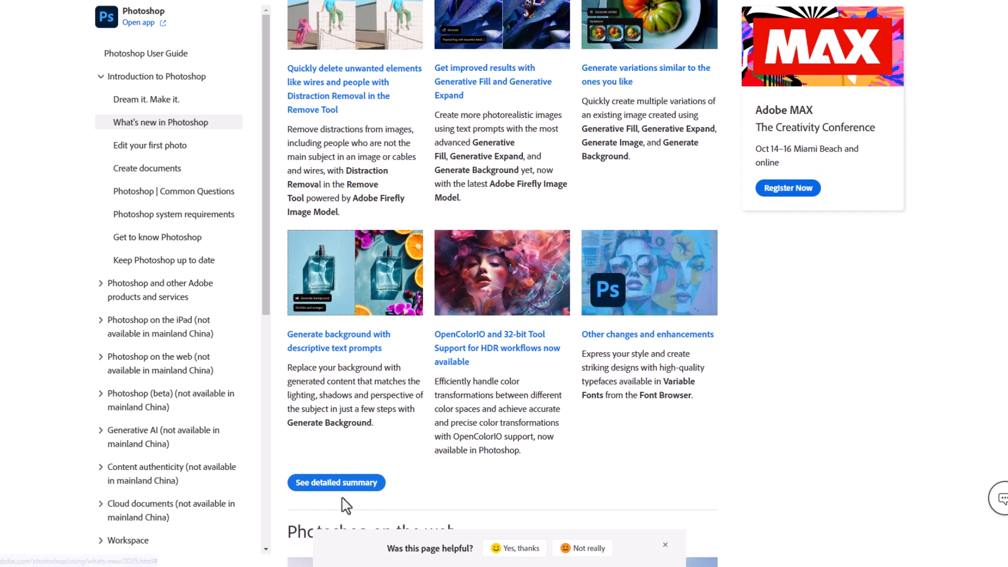
Bring up the detailed feature summary for the October 2024 Photoshop release
left_click(347, 484)
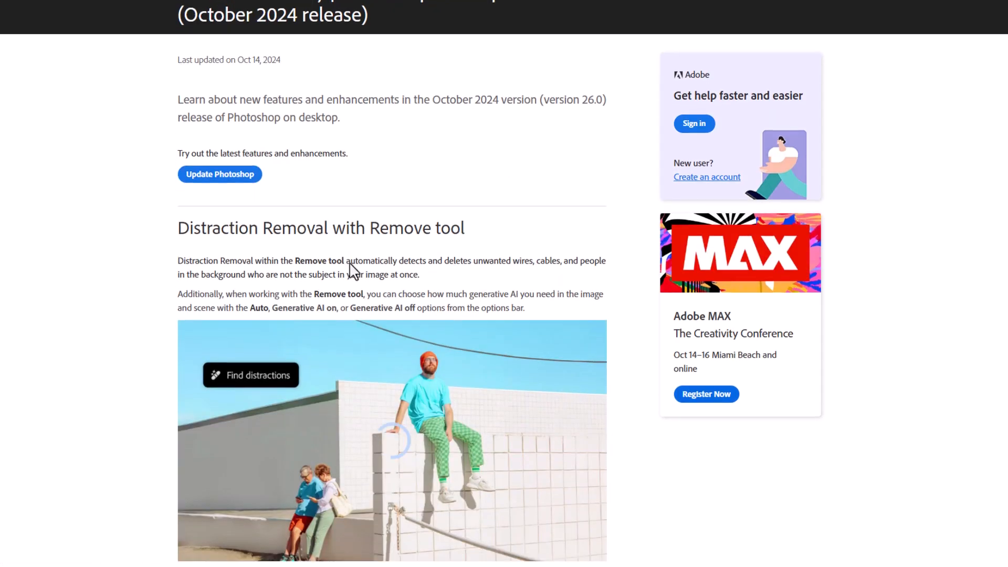
scroll(352, 265, "down", 12)
scroll(352, 265, "down", 5)
scroll(352, 264, "down", 5)
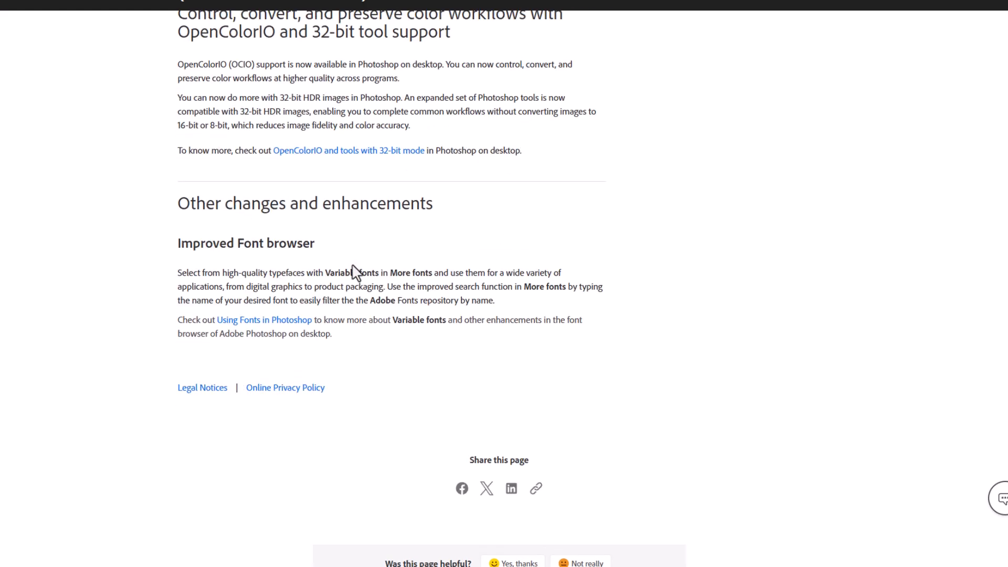
scroll(331, 272, "up", 1)
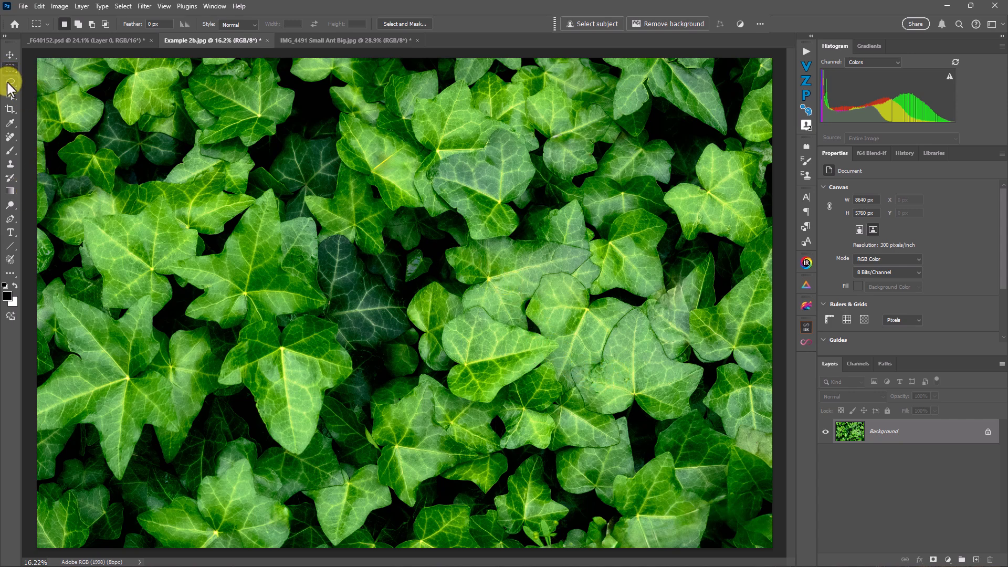
Lasso a small central ivy patch and generate 'tree frog viewed from above' there
left_click(11, 82)
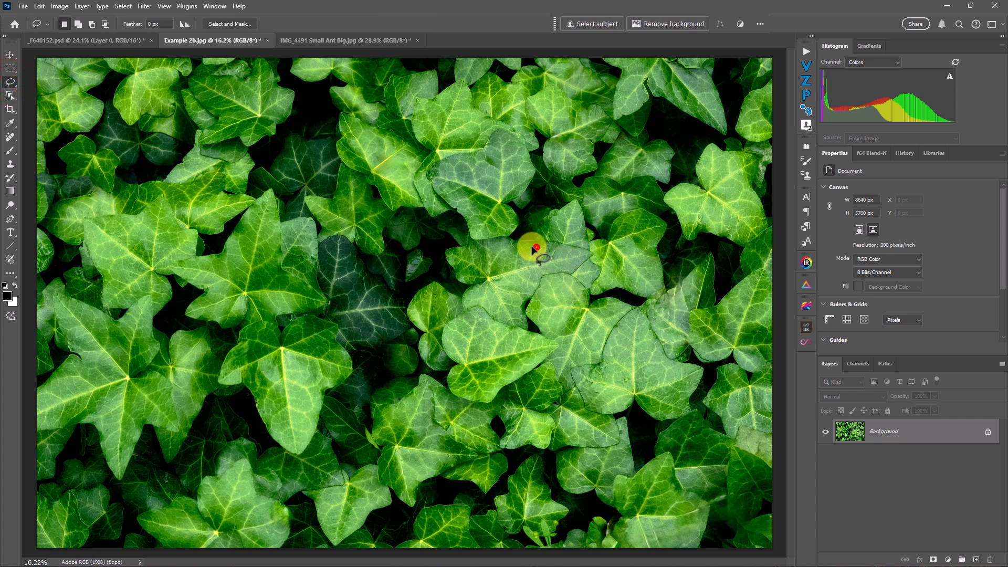
mouse_move(537, 249)
left_mouse_down()
mouse_move(490, 259)
mouse_move(534, 295)
left_mouse_up()
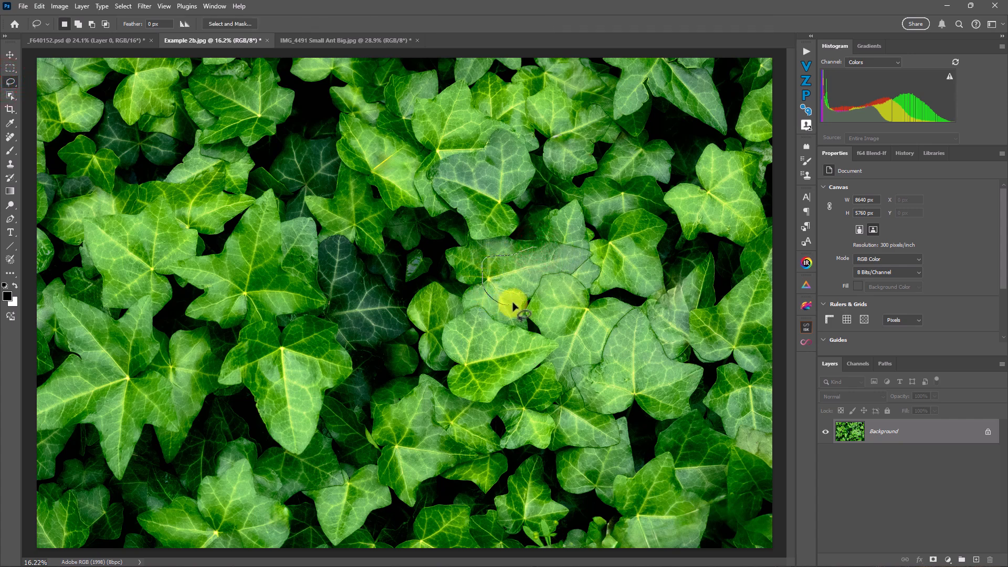
left_click_drag(535, 295, 536, 251)
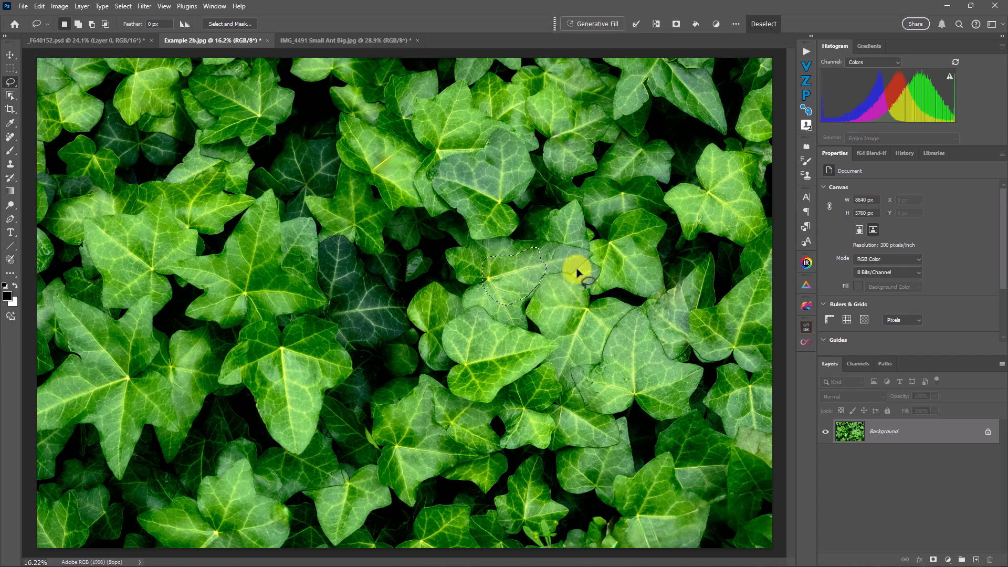
left_click(595, 23)
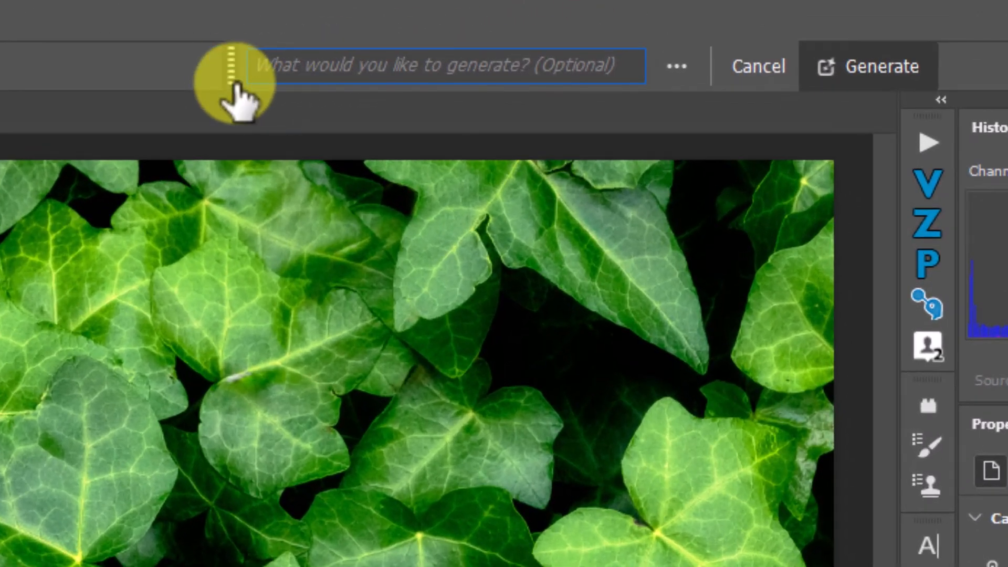
type("tree frog viewed")
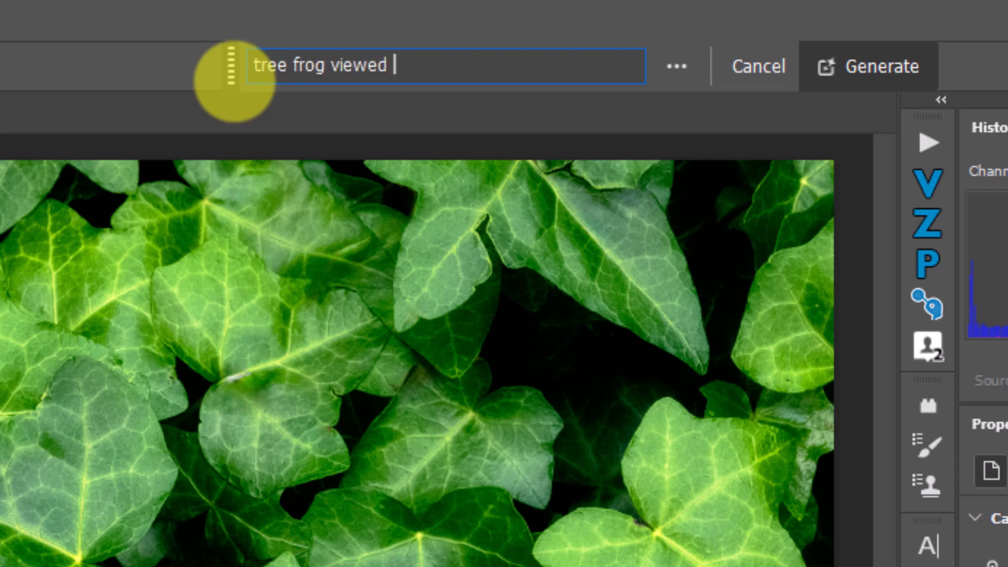
type("above")
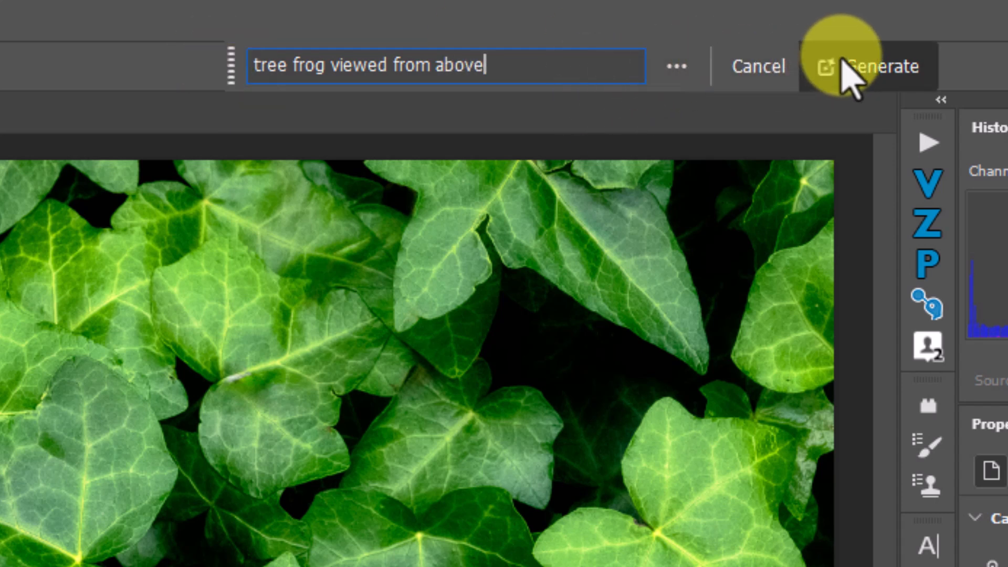
left_click(851, 67)
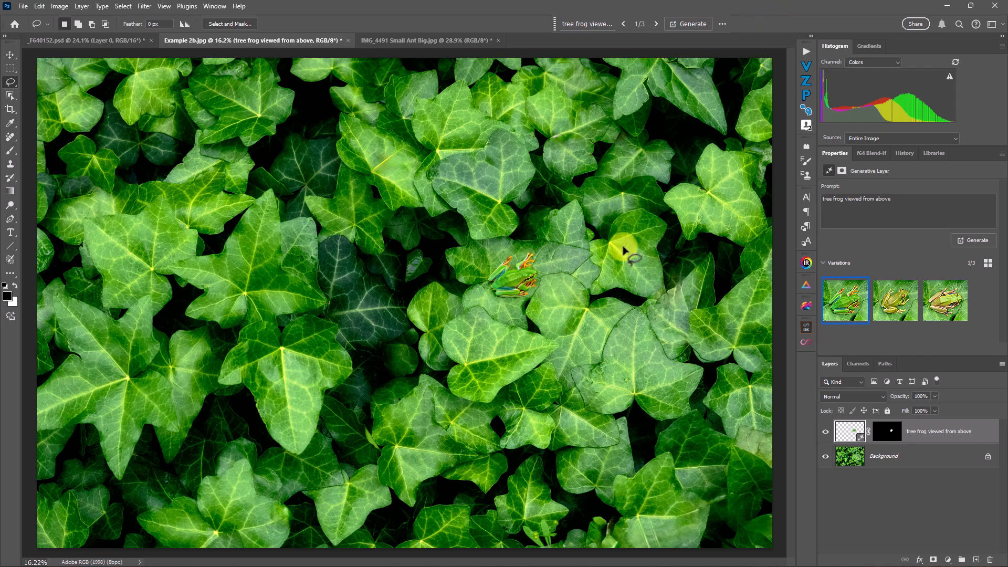
scroll(563, 264, "up", 3)
scroll(559, 294, "up", 3)
scroll(582, 302, "up", 2)
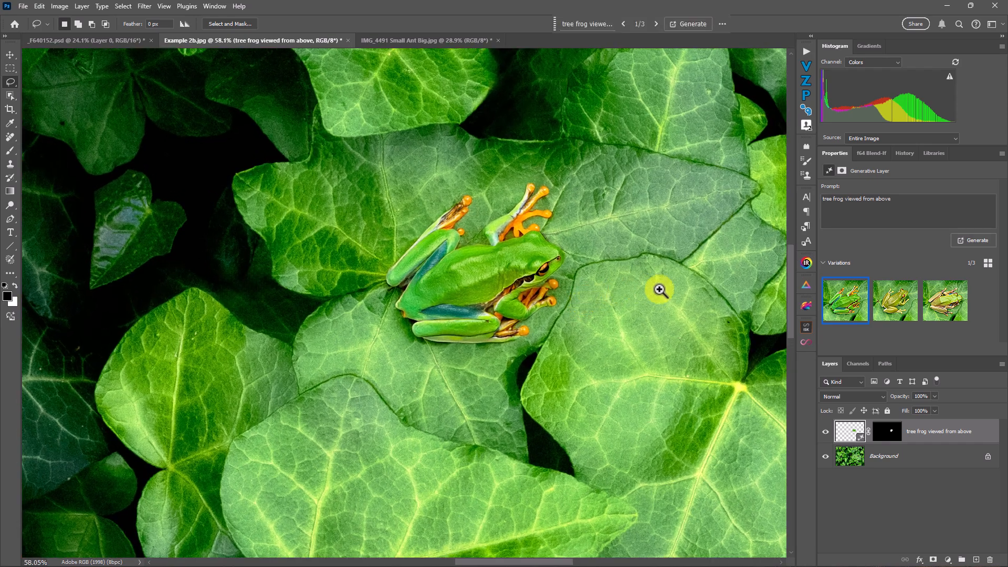
Preview all three frog variations and keep the second, the pale green frog with orange eyes
left_click(901, 302)
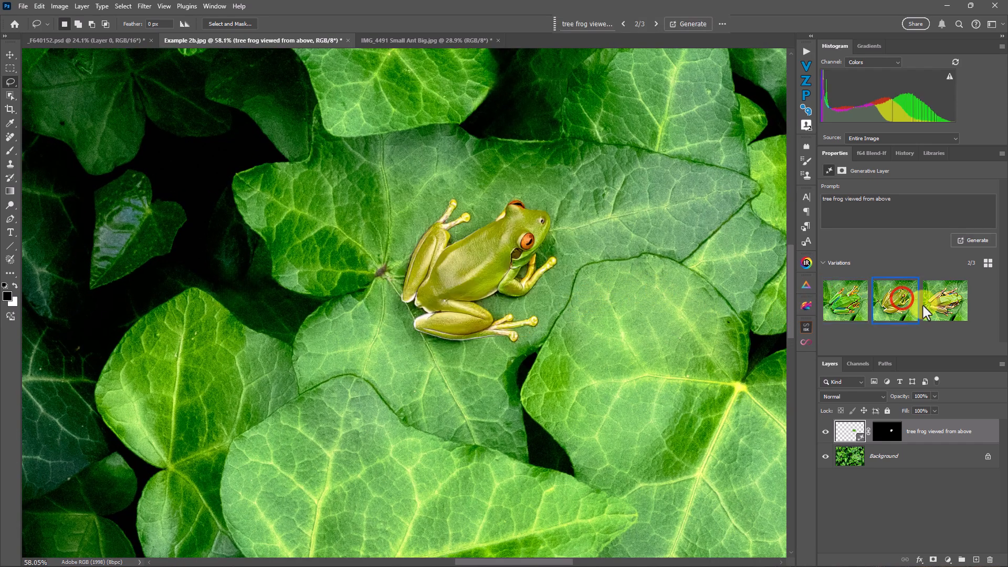
left_click(944, 303)
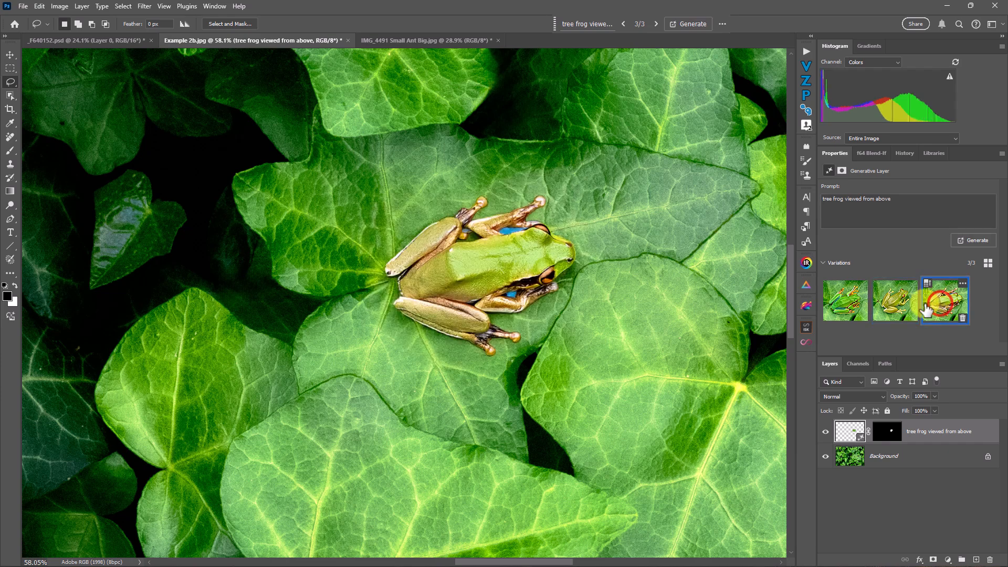
left_click(893, 299)
left_click(854, 299)
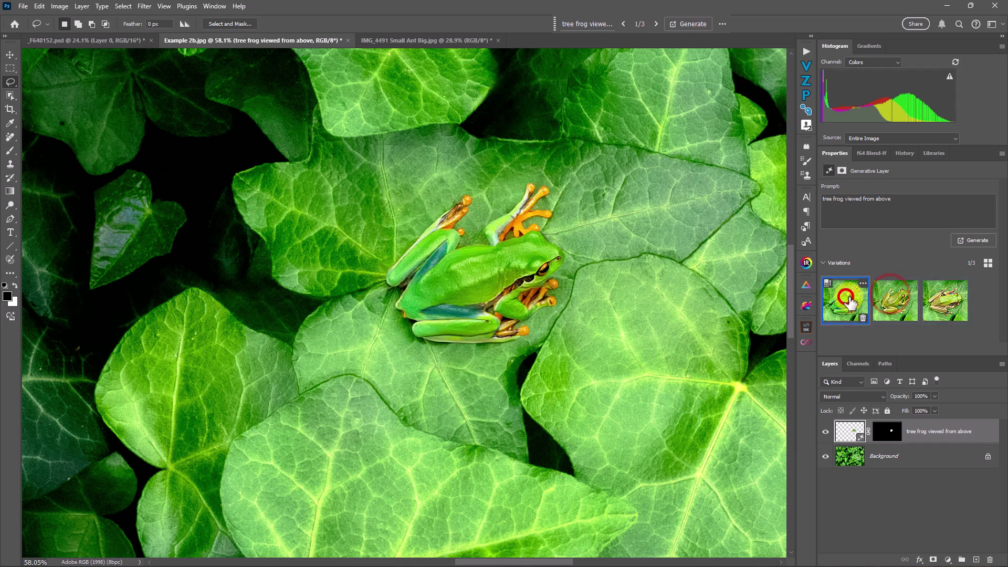
left_click(889, 310)
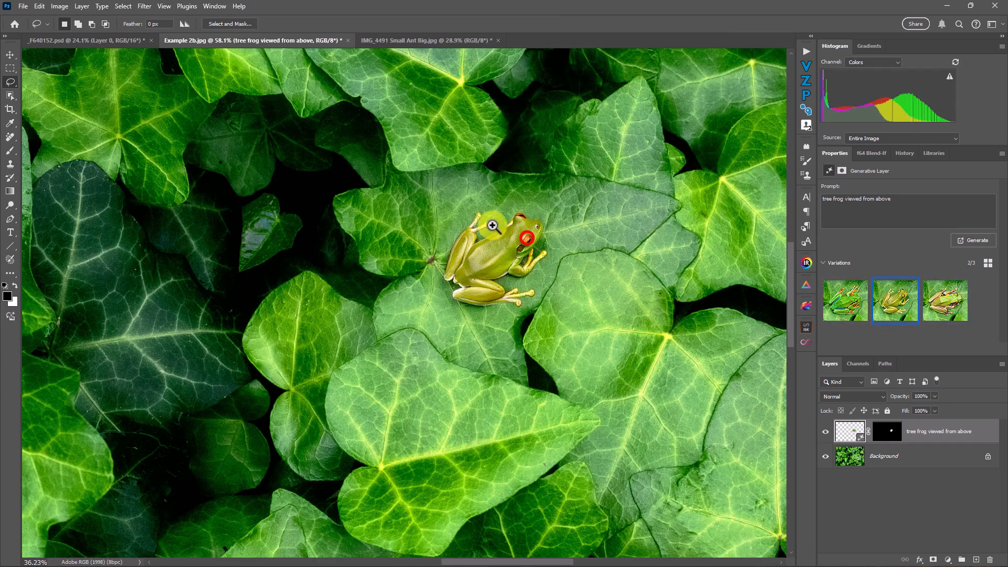
scroll(487, 224, "down", 3)
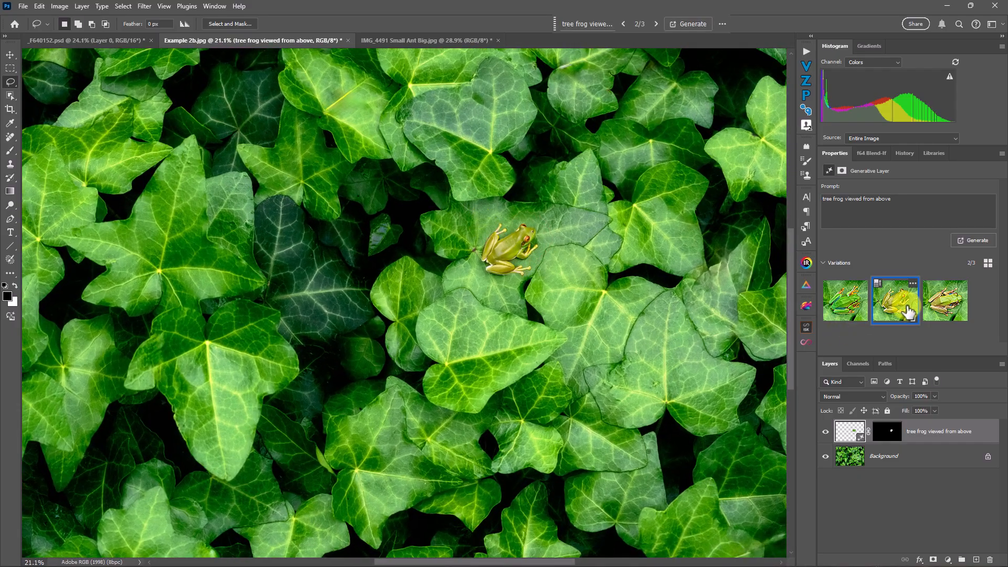
scroll(514, 245, "up", 5)
scroll(536, 260, "up", 8)
scroll(604, 272, "up", 2)
scroll(605, 272, "up", 1)
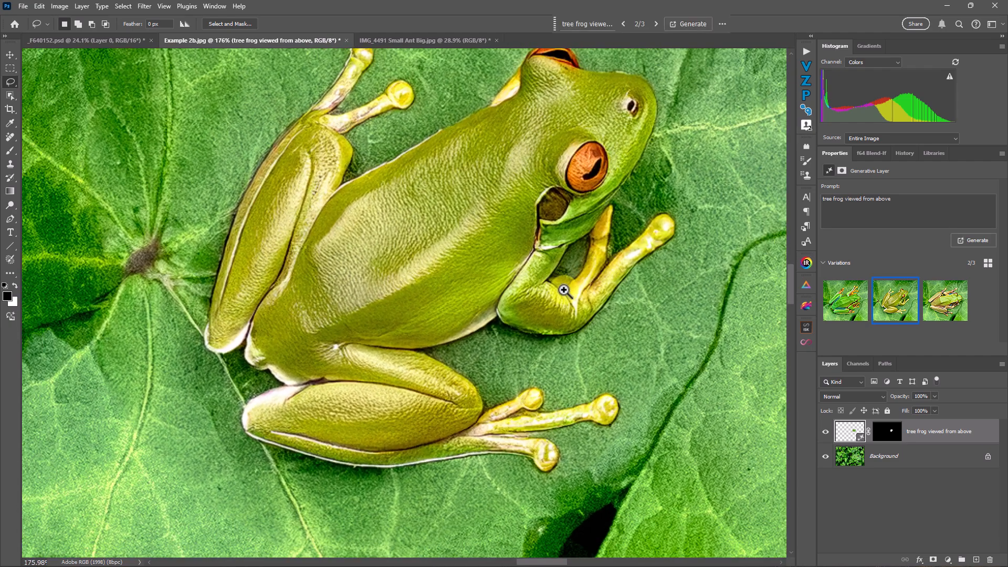
mouse_move(327, 323)
left_mouse_down()
mouse_move(494, 260)
mouse_move(294, 351)
mouse_move(344, 344)
mouse_move(393, 299)
left_mouse_up()
Check the ivy image's dimensions in Image Size, cancel, and fit the image on screen
left_click(61, 6)
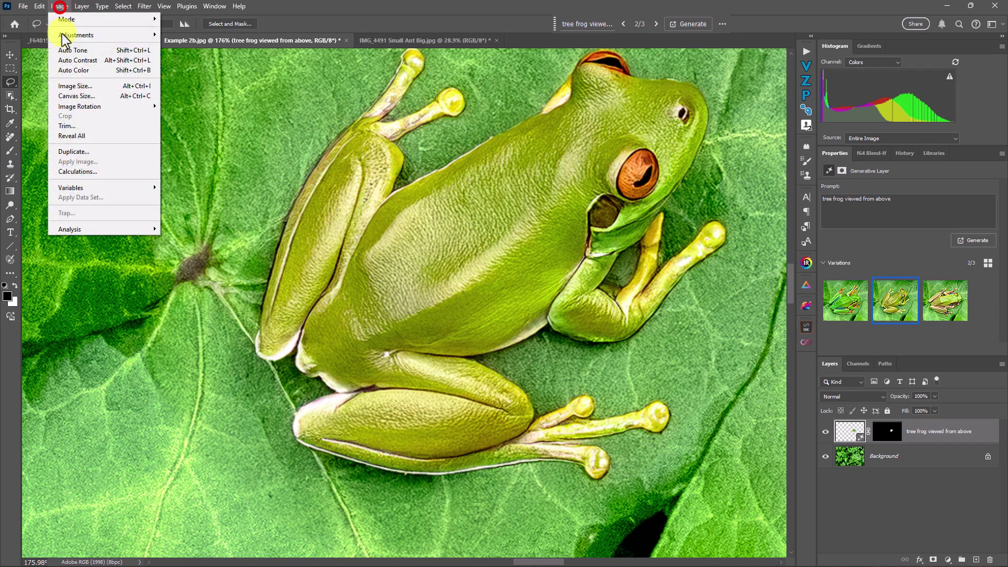
left_click(69, 86)
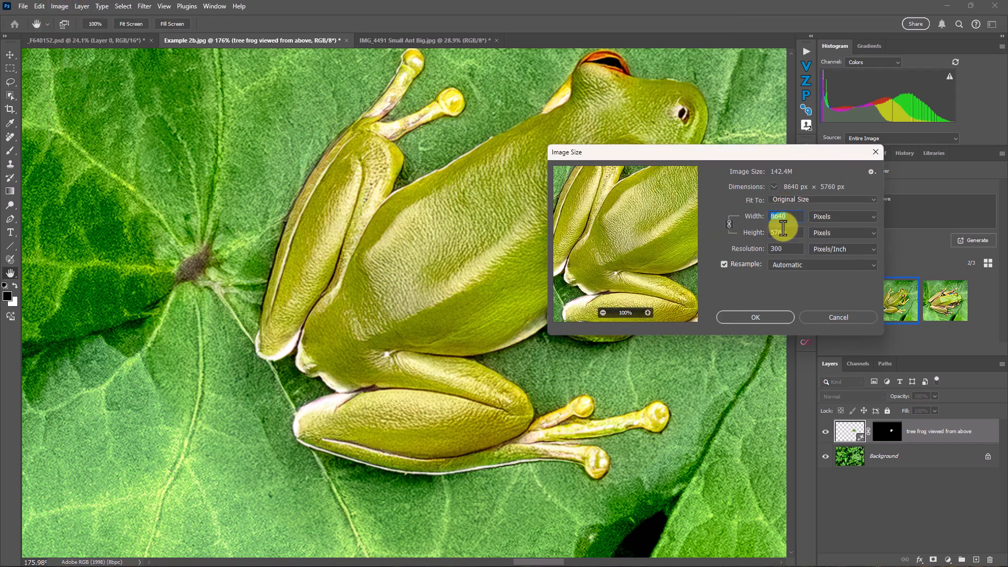
left_click(822, 318)
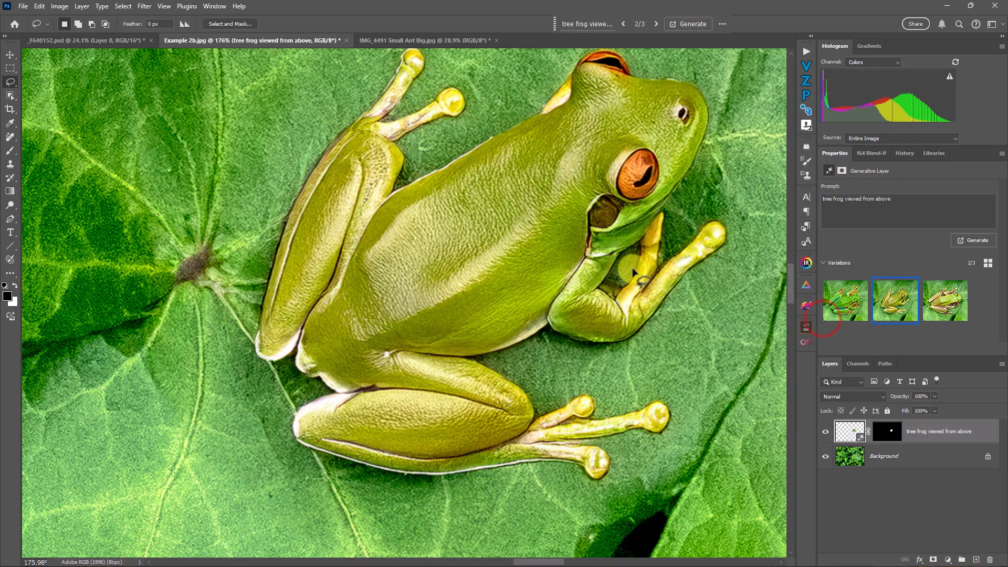
left_click_drag(619, 268, 619, 226)
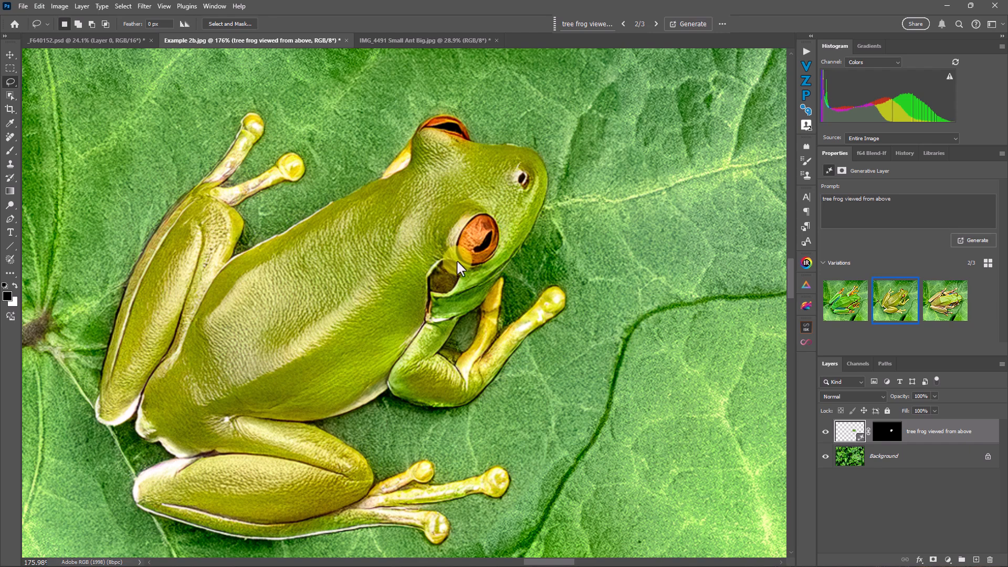
key("ctrl+0")
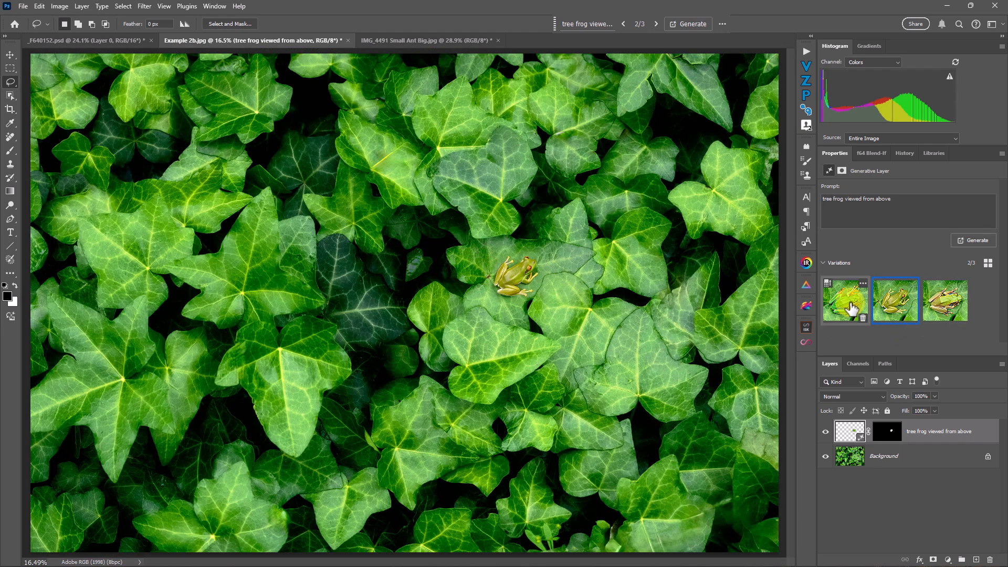
Cycle through the tree frog variations again and settle on the second one
left_click(846, 301)
left_click(898, 306)
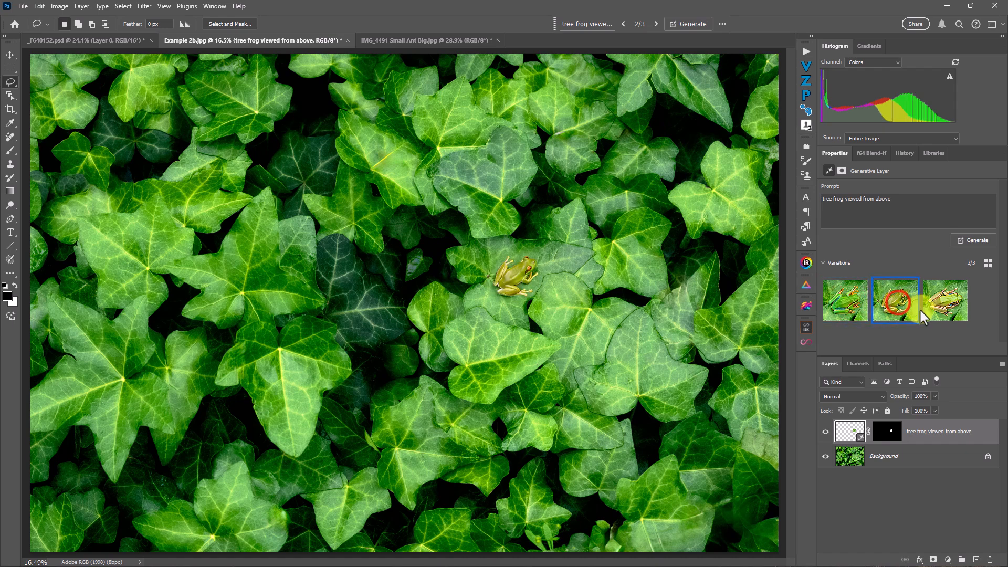
left_click(944, 305)
left_click(898, 303)
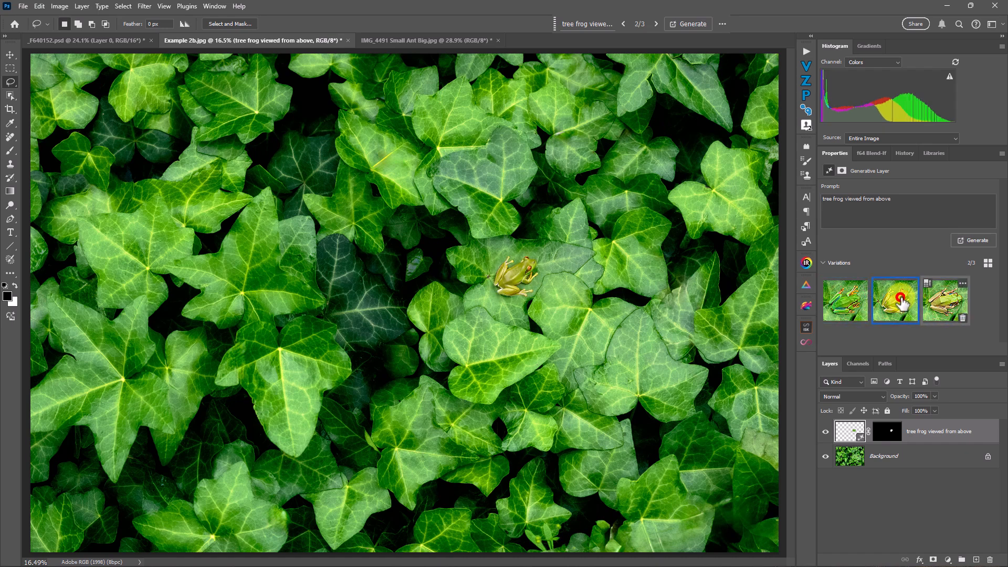
In the ant photo, lasso a patch of ground just below the ant's head
left_click(429, 39)
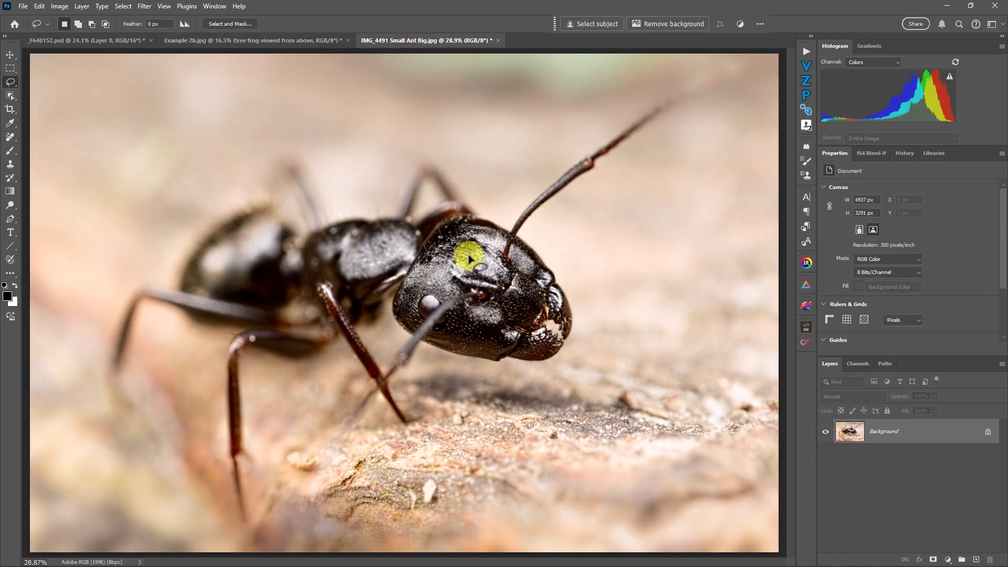
left_click(9, 68)
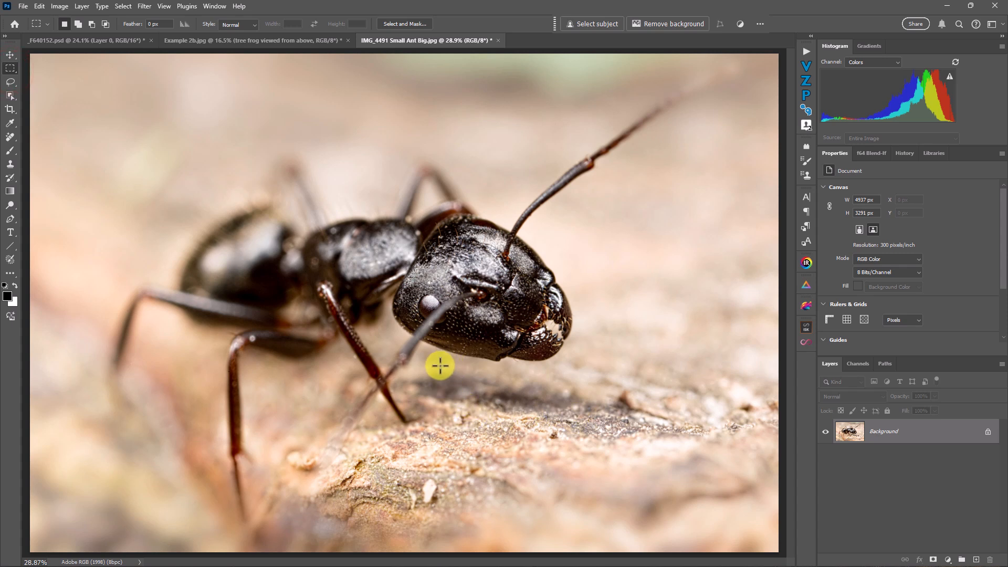
key("l")
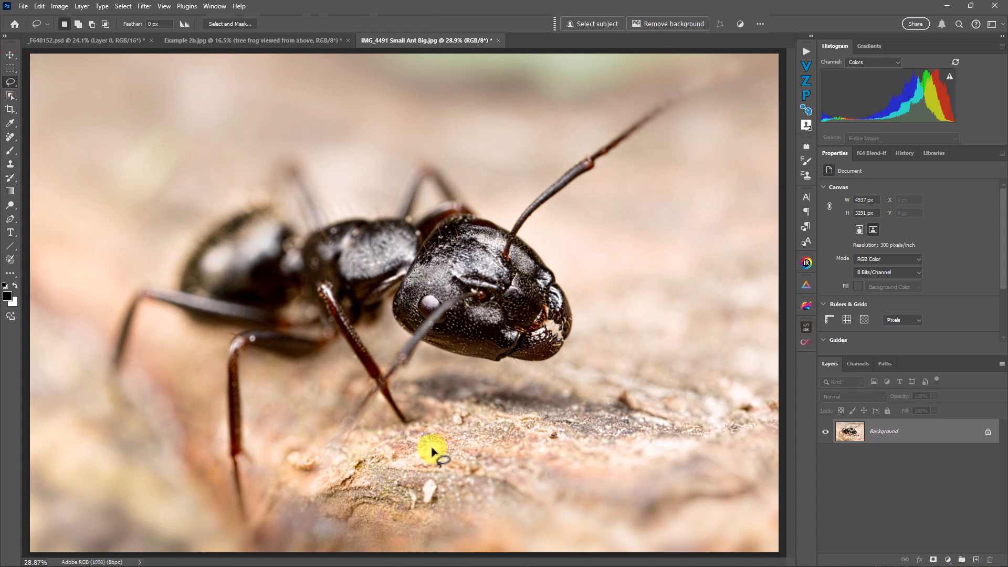
left_click_drag(433, 450, 464, 359)
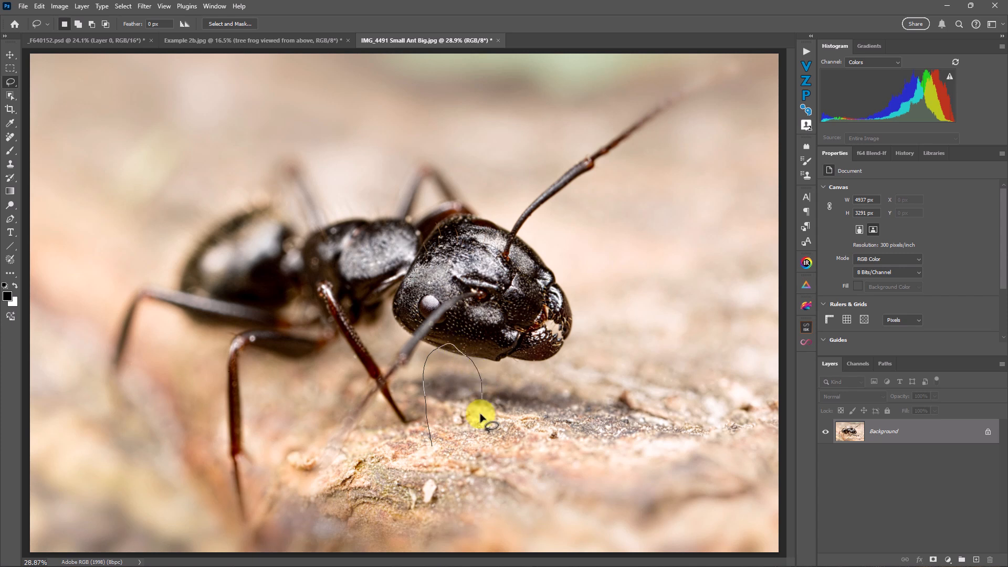
mouse_move(432, 451)
left_mouse_down()
mouse_move(438, 425)
mouse_move(451, 435)
left_mouse_up()
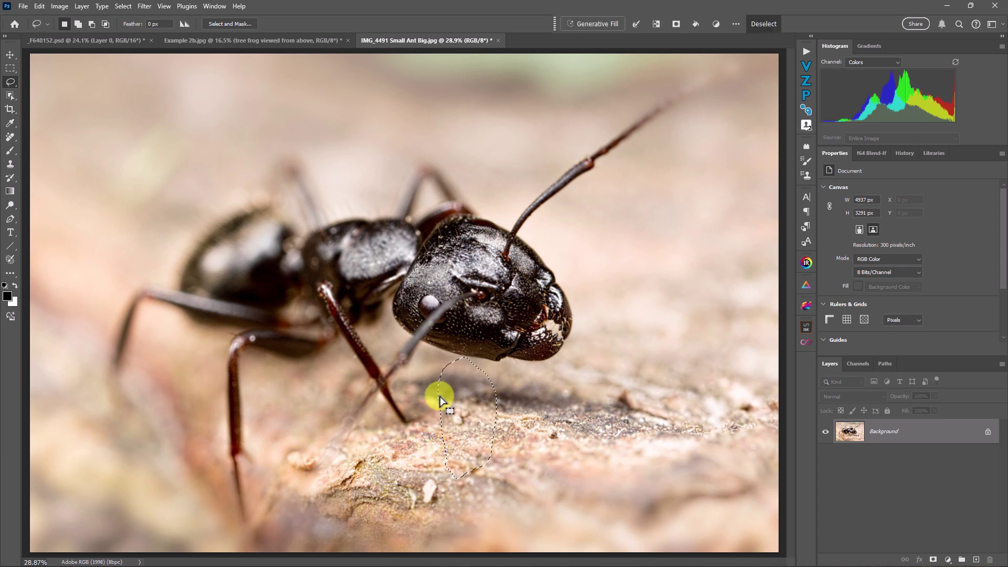
Generative Fill the selection with the prompt 'person looking up and scared'
left_click(598, 22)
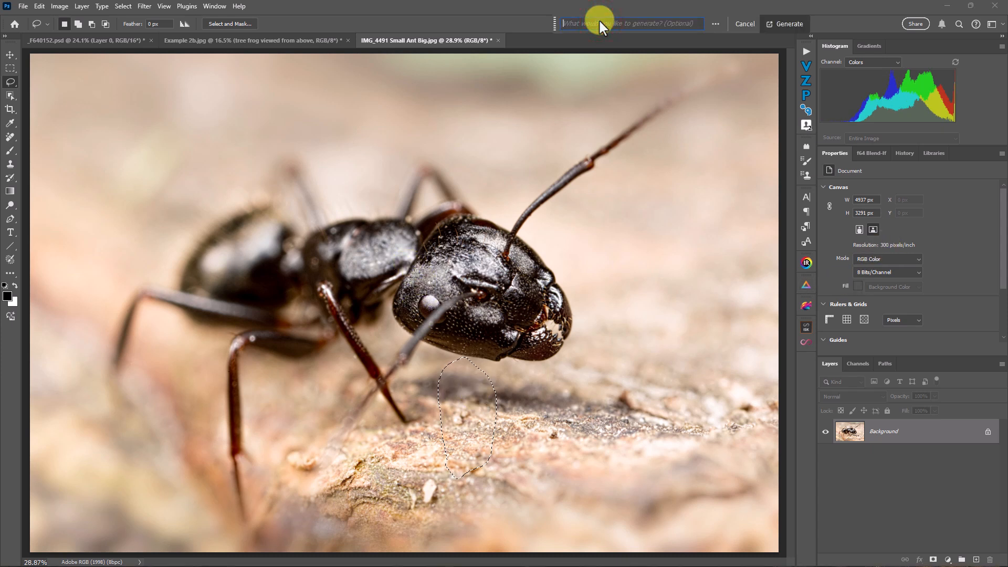
type("per")
type("red")
key("Return")
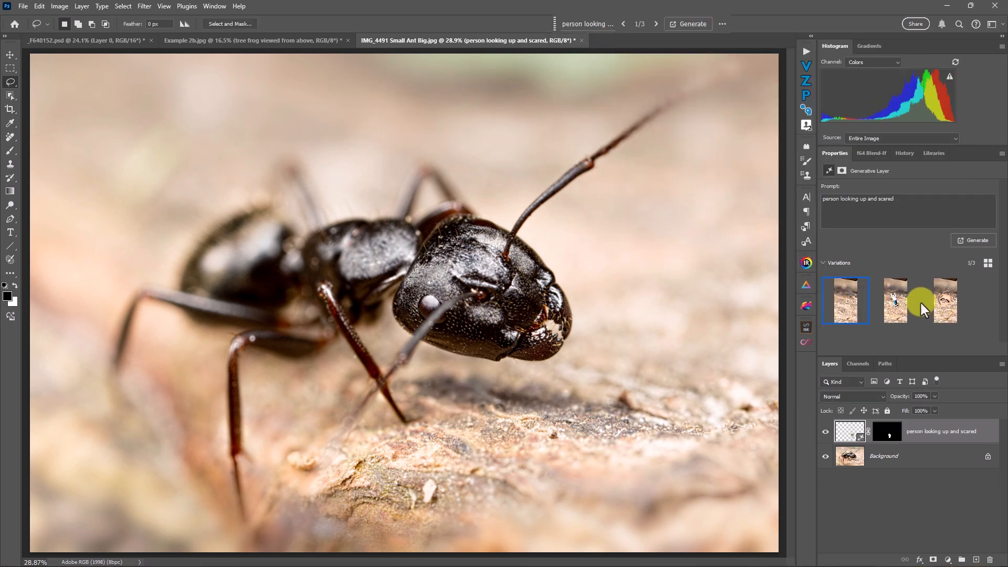
mouse_move(845, 302)
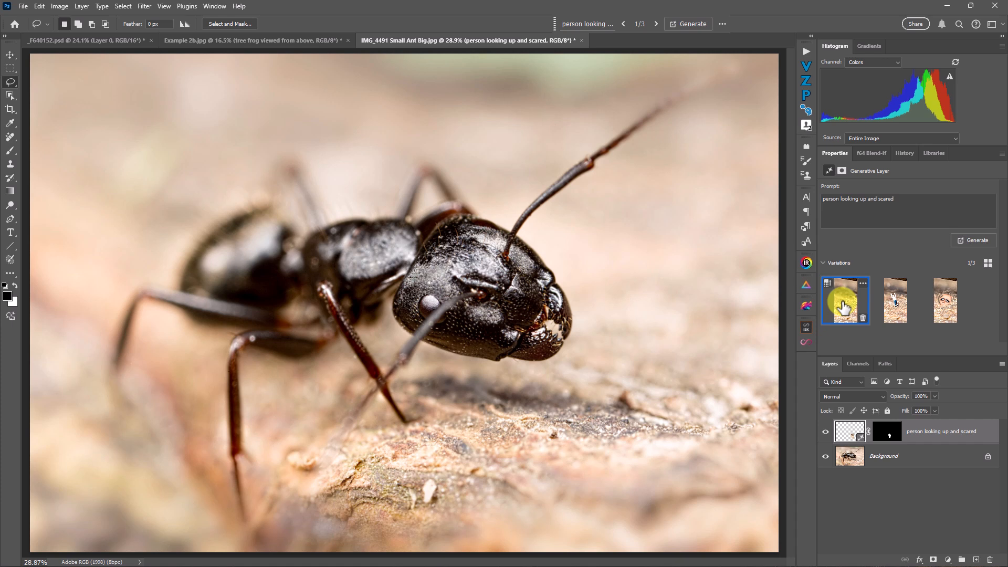
Preview the tiny standing person variation, then choose the one with the peeking face
left_click(896, 306)
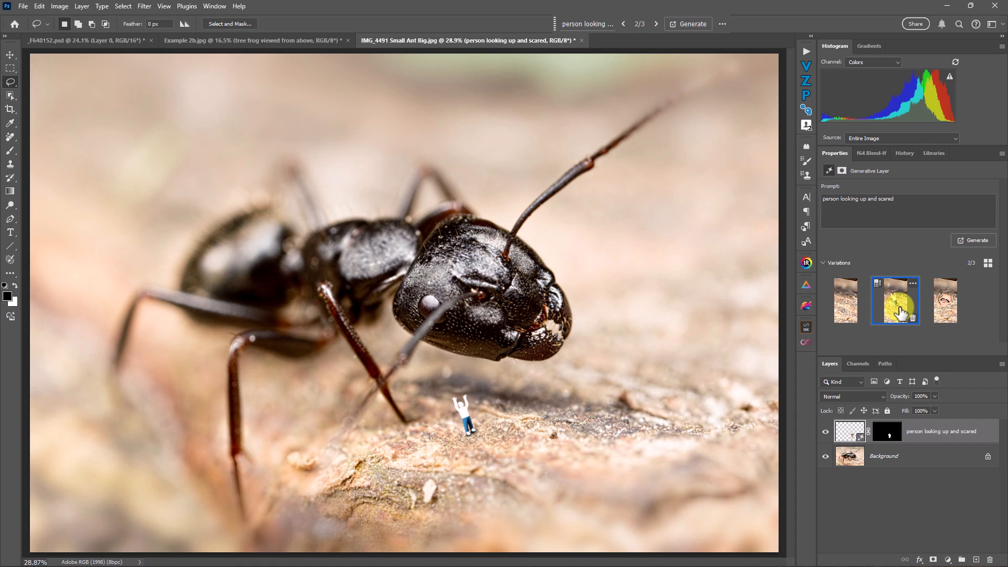
left_click(944, 311)
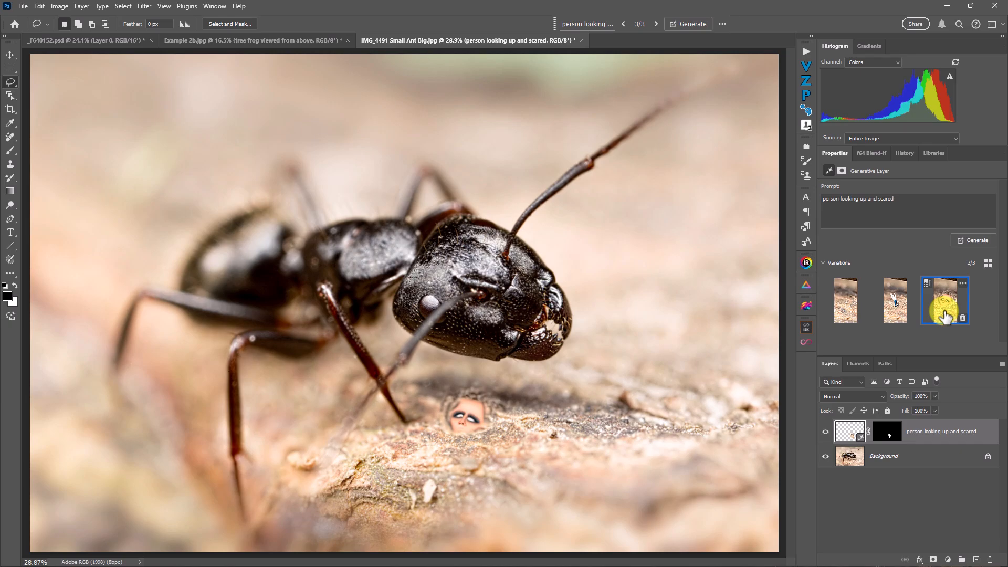
scroll(496, 472, "up", 5)
scroll(496, 464, "up", 5)
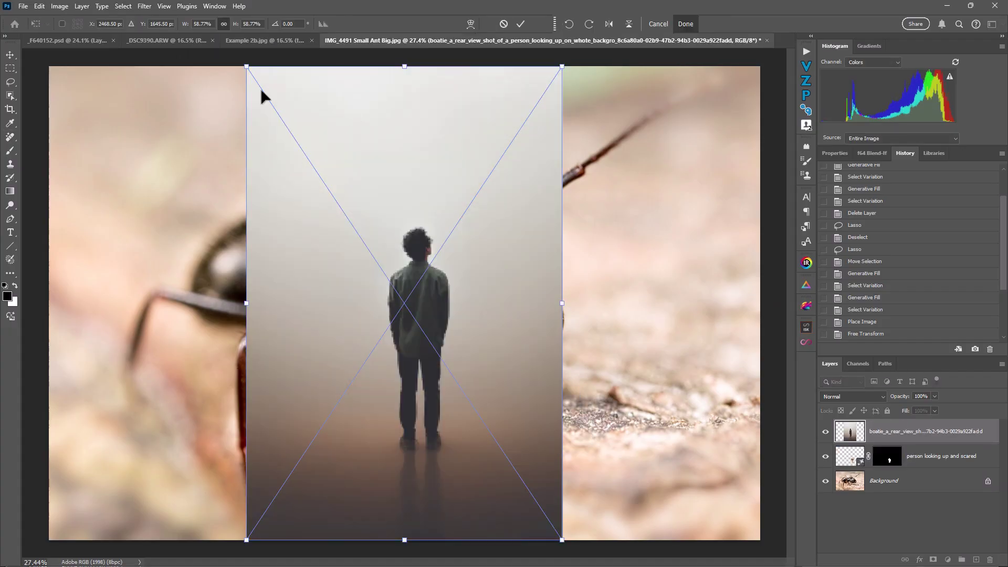
Scale the placed man image down to a tiny figure beneath the ant
left_click_drag(265, 97, 527, 450)
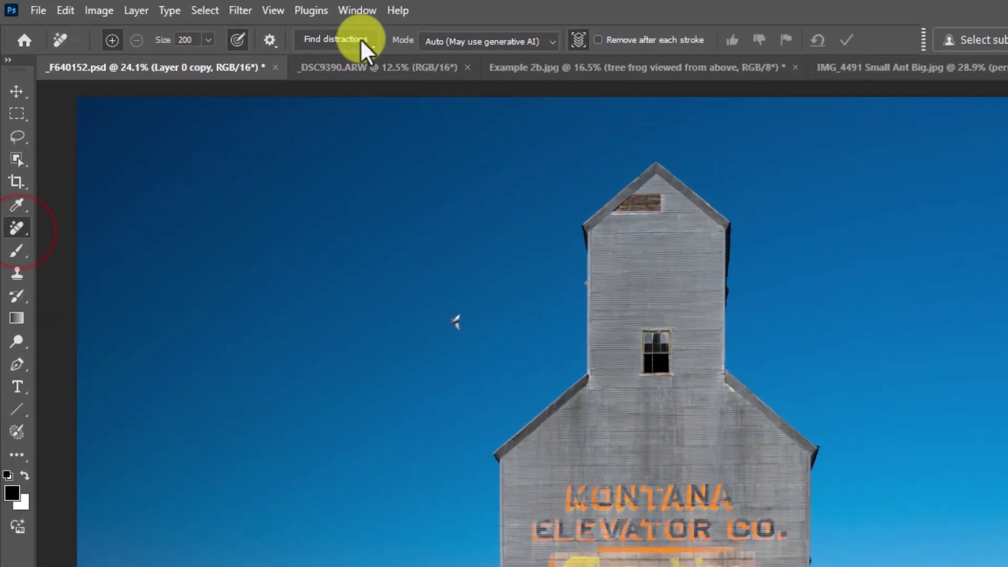
On the grain elevator photo, review the Remove tool's Find distractions options without choosing one
left_click(201, 24)
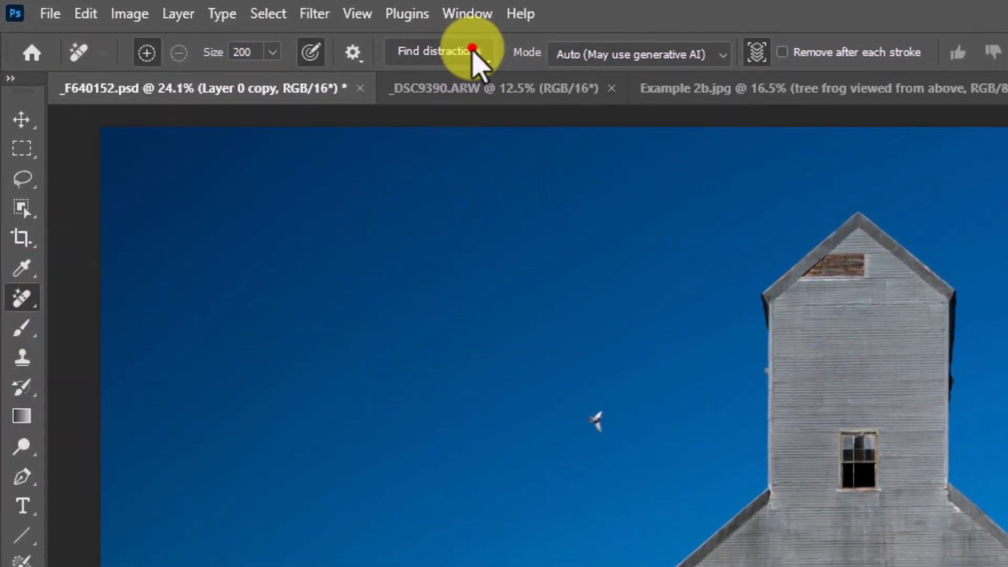
left_click(472, 52)
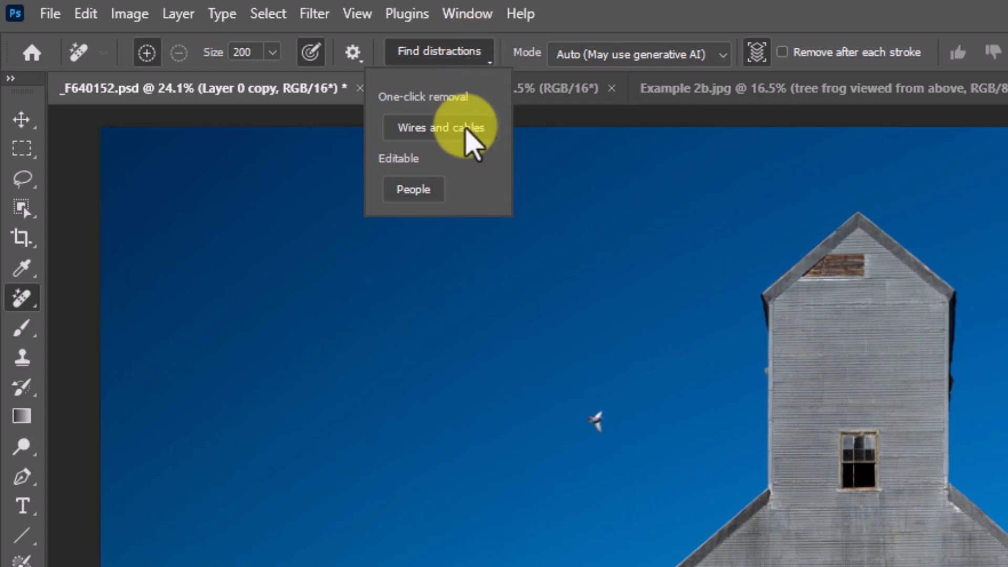
left_click(977, 20)
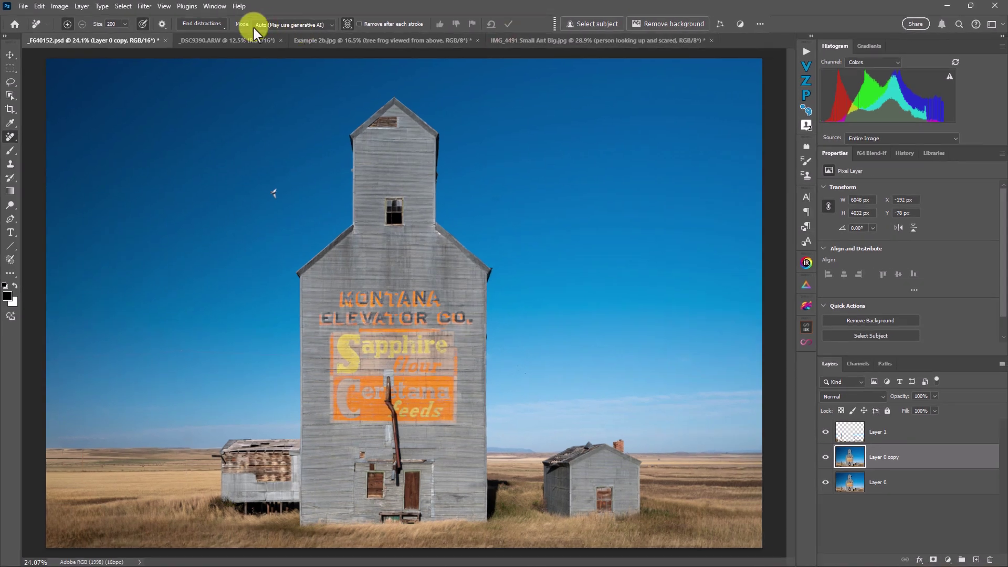
Toggle Layer 1 off, on, and off to reveal the original power poles and wires
left_click(239, 40)
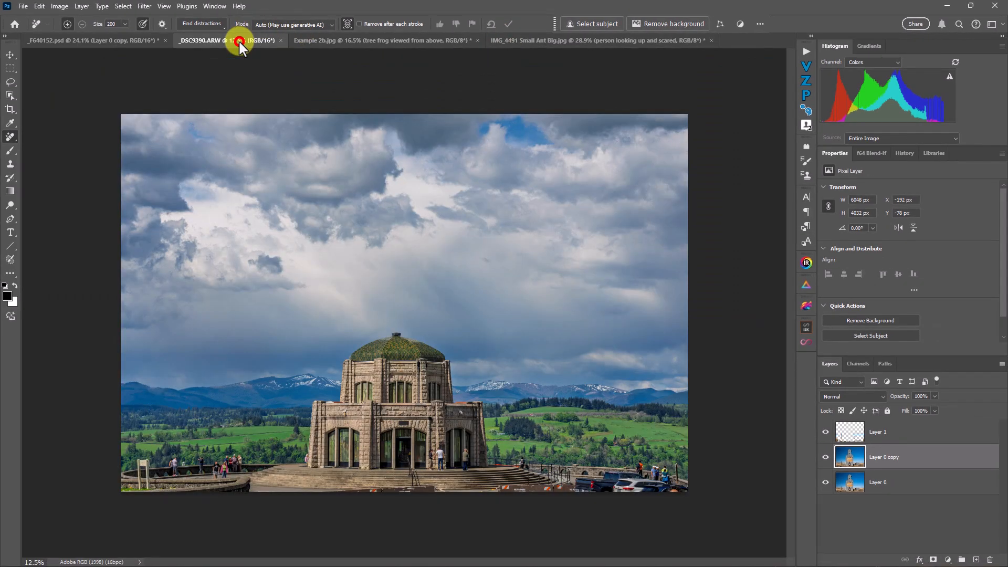
left_click(139, 39)
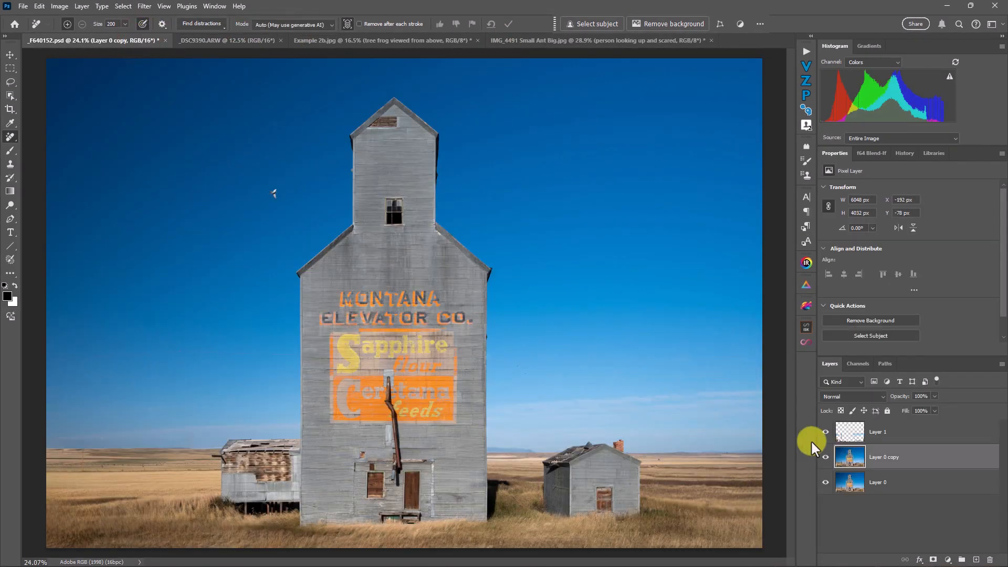
left_click(826, 432)
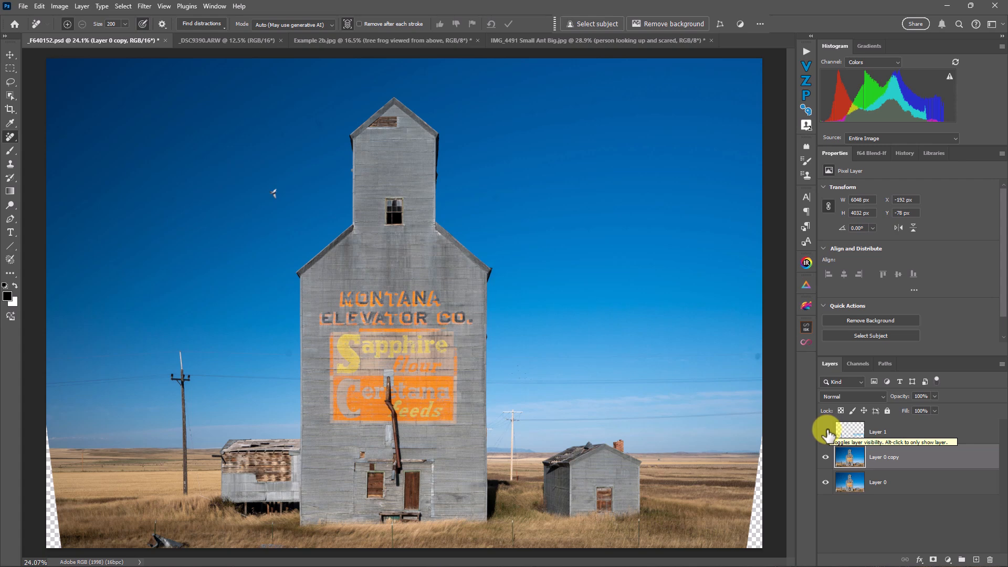
left_click(826, 431)
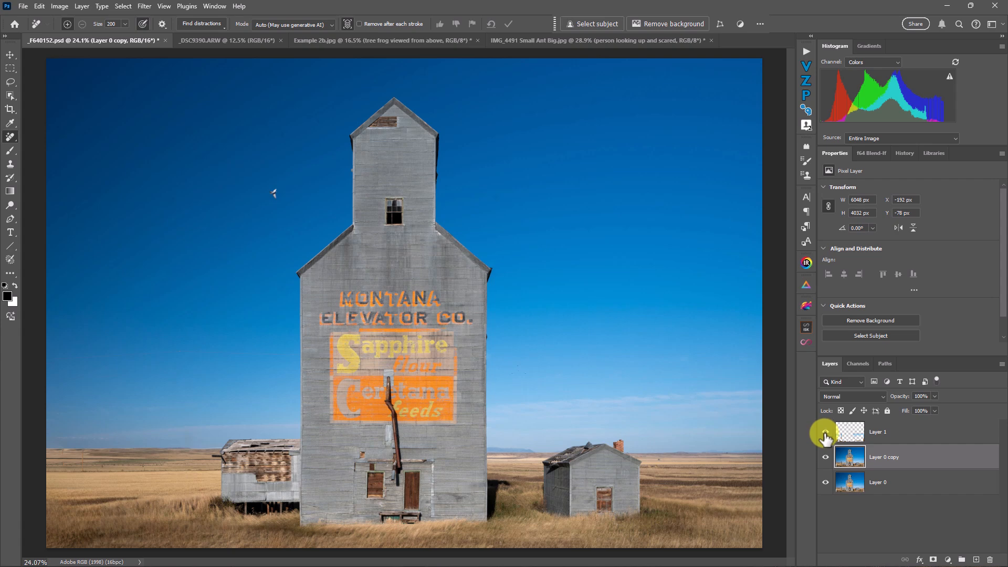
left_click(825, 433)
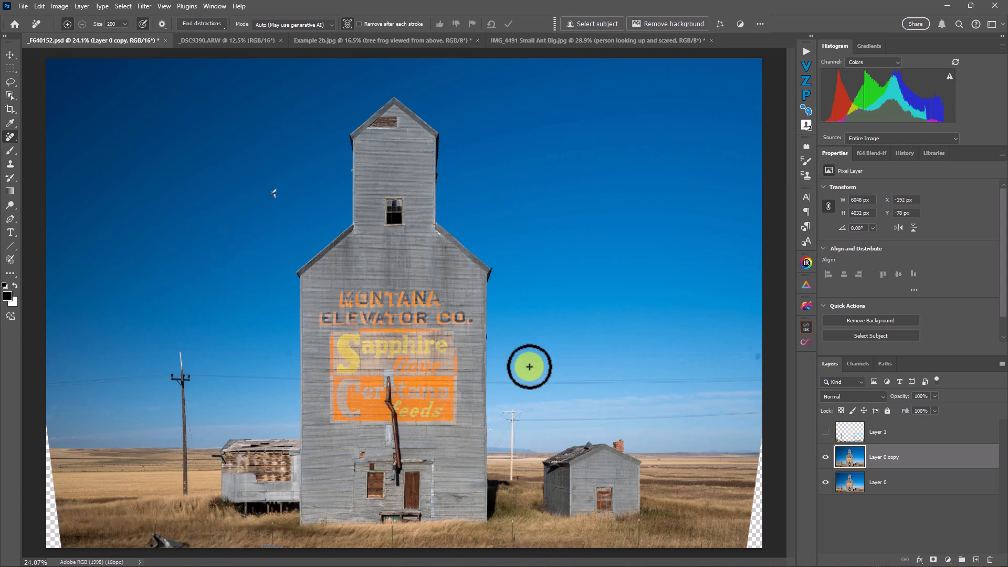
Run Find distractions with the Wires and cables option on the grain elevator photo
left_click(195, 25)
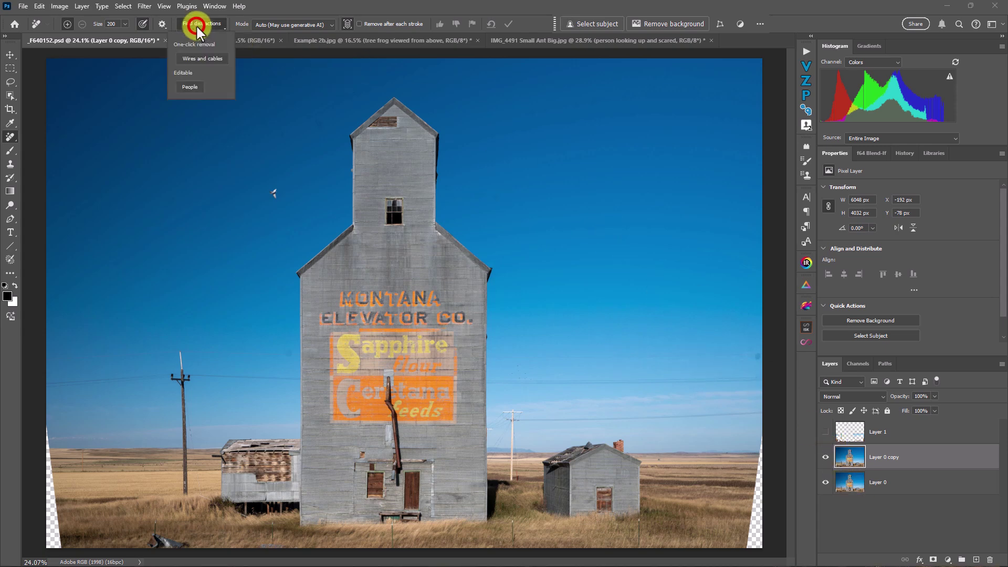
left_click(202, 57)
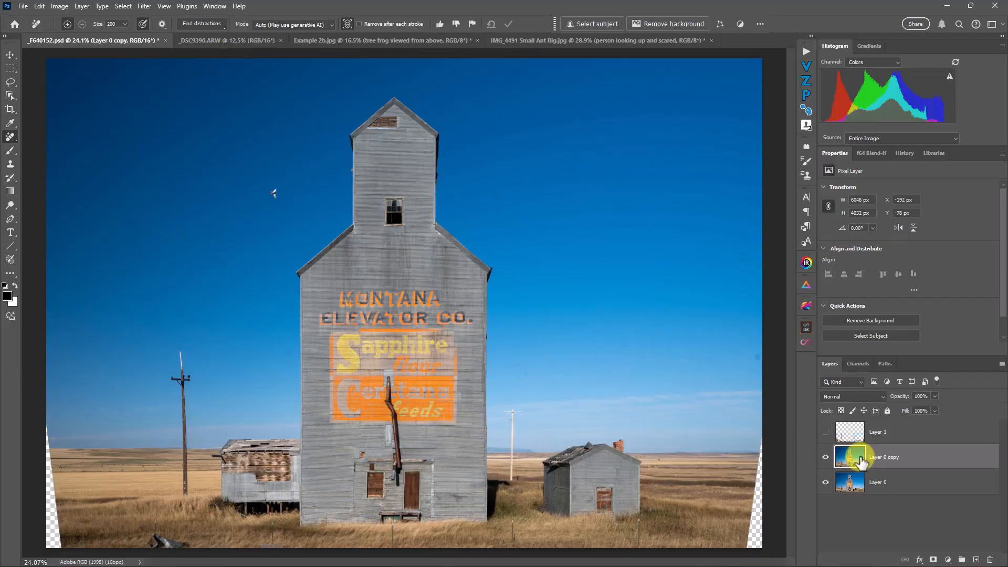
Toggle Layer 0 copy's visibility repeatedly to compare the wire-free result with the original
left_click(826, 456)
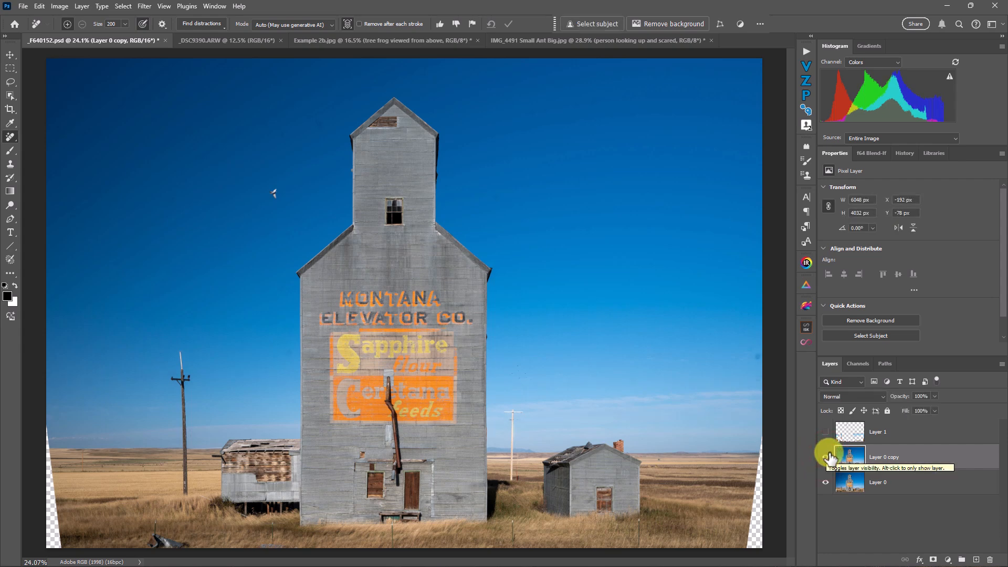
left_click(826, 457)
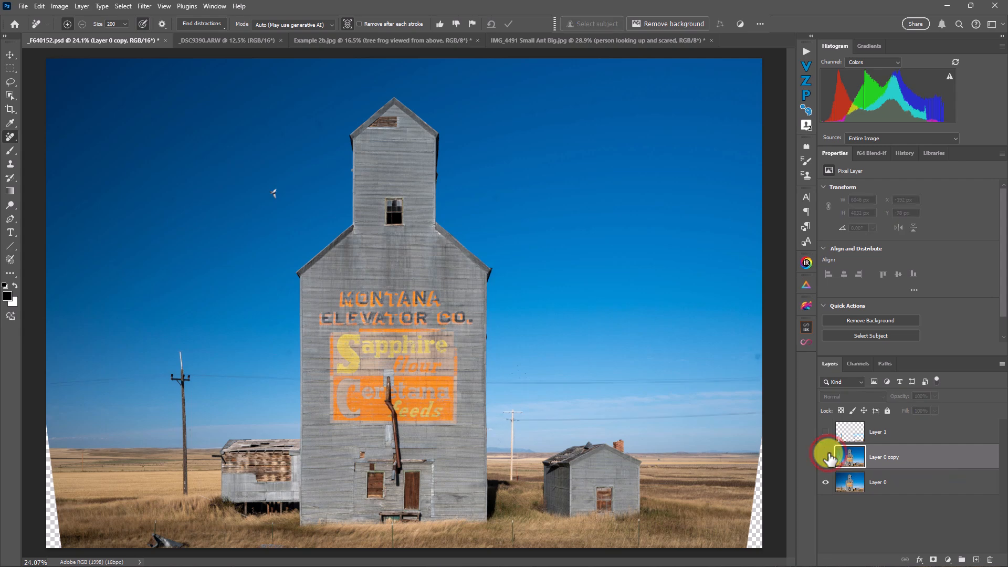
left_click(826, 455)
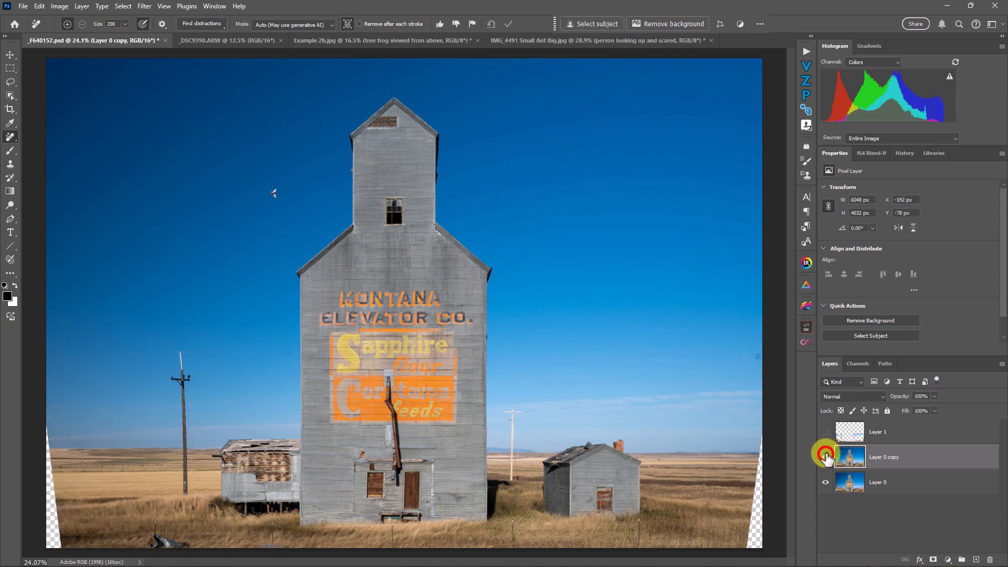
left_click(825, 455)
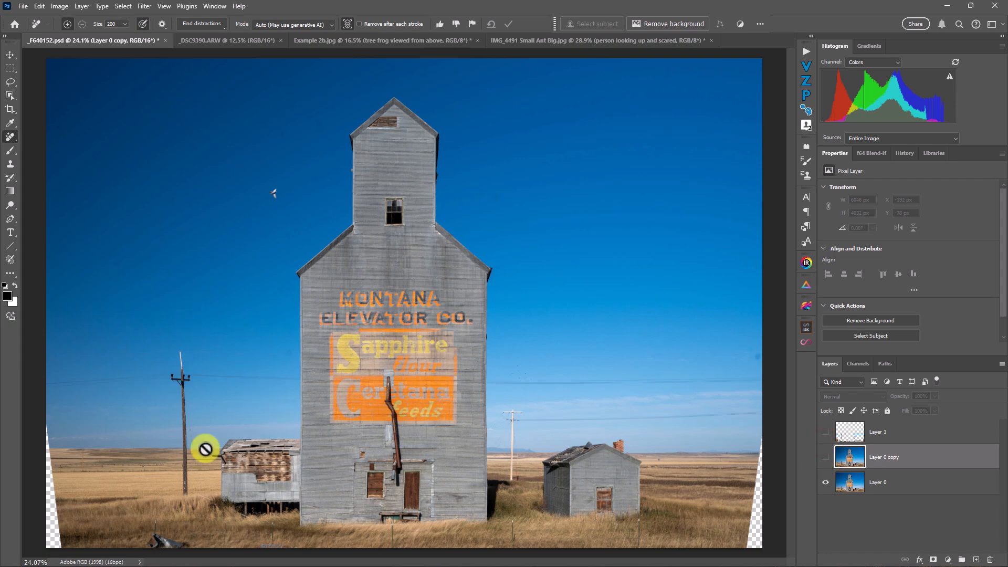
On Layer 0, brush out the power line across the sky with a smaller Remove brush
left_click(850, 482)
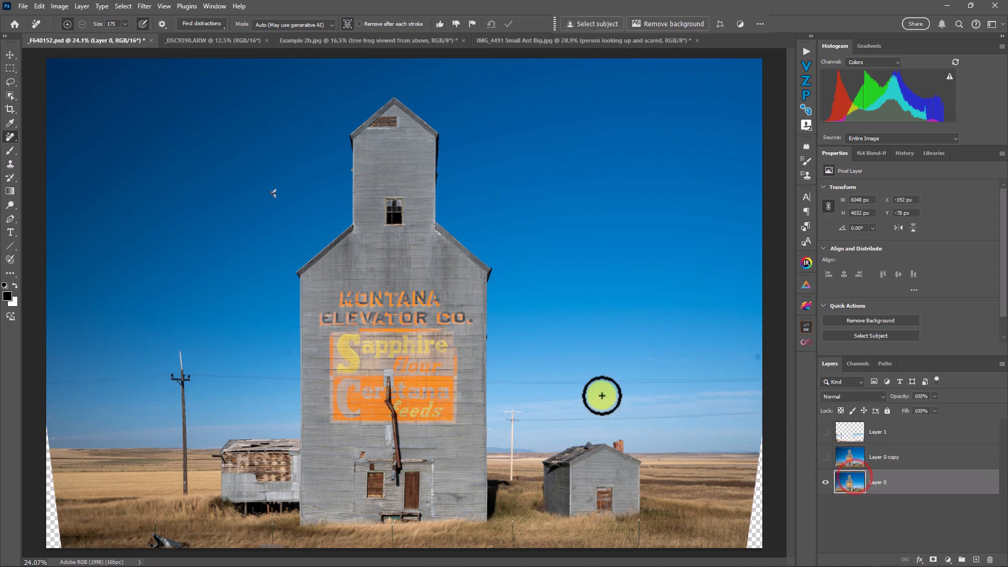
key("bracketleft")
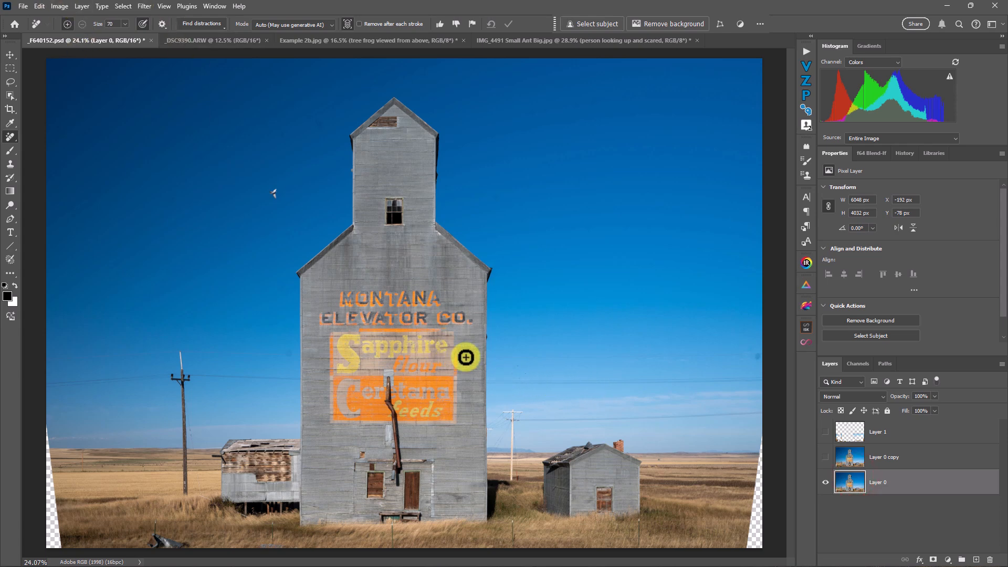
left_click_drag(489, 382, 759, 379)
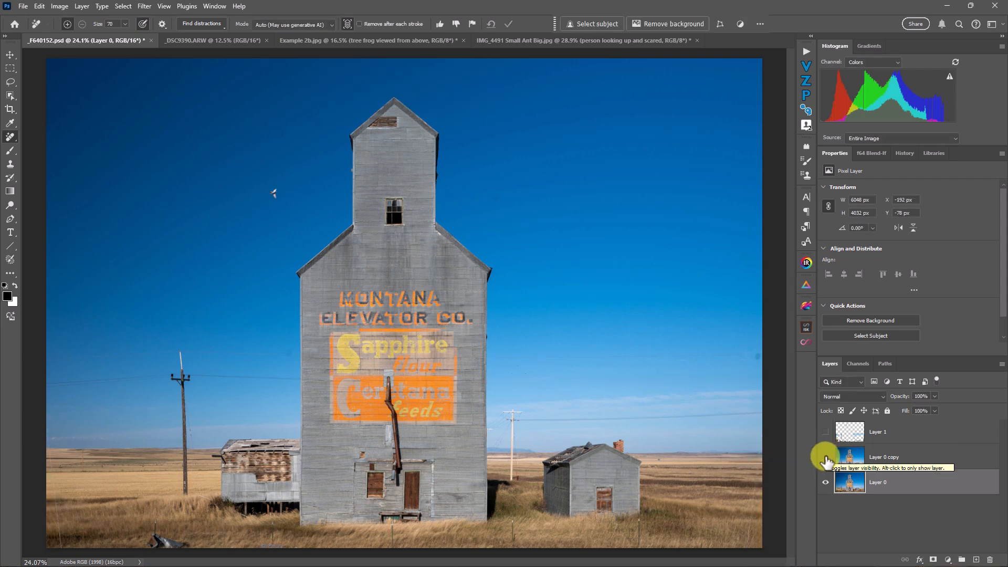
Switch to the _DSC9390.ARW photo and run Find distractions with the People option
left_click(220, 41)
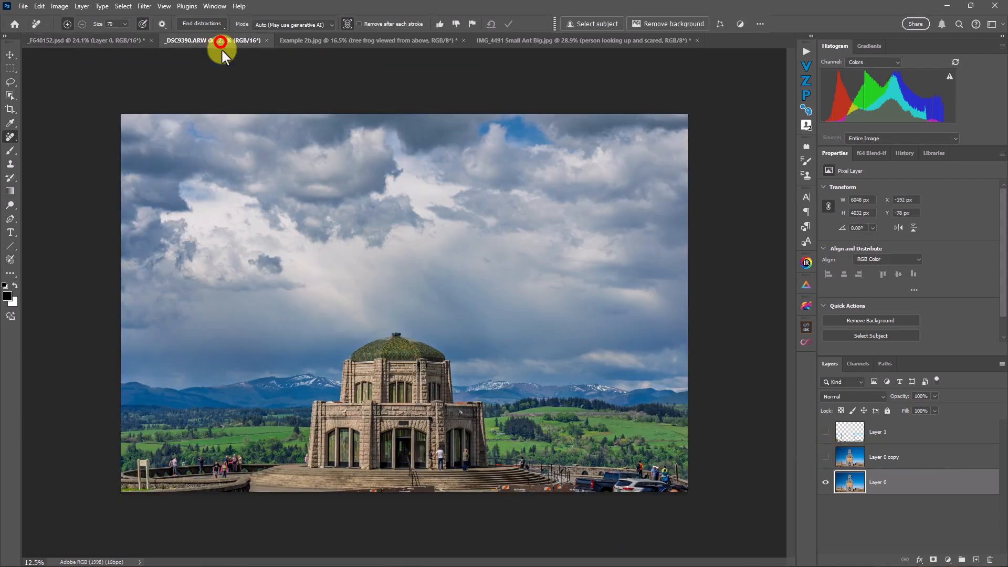
scroll(522, 297, "up", 1)
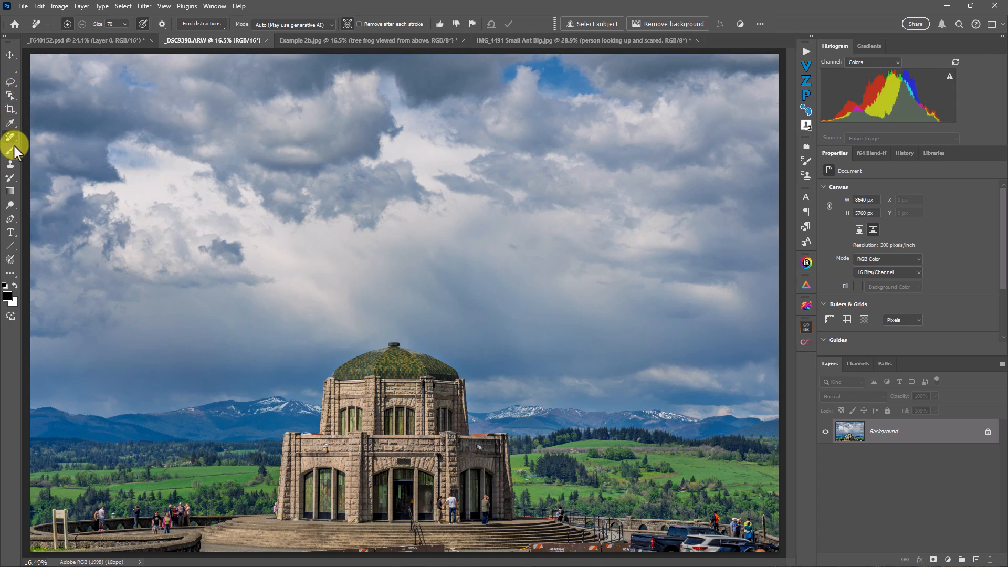
left_click(202, 24)
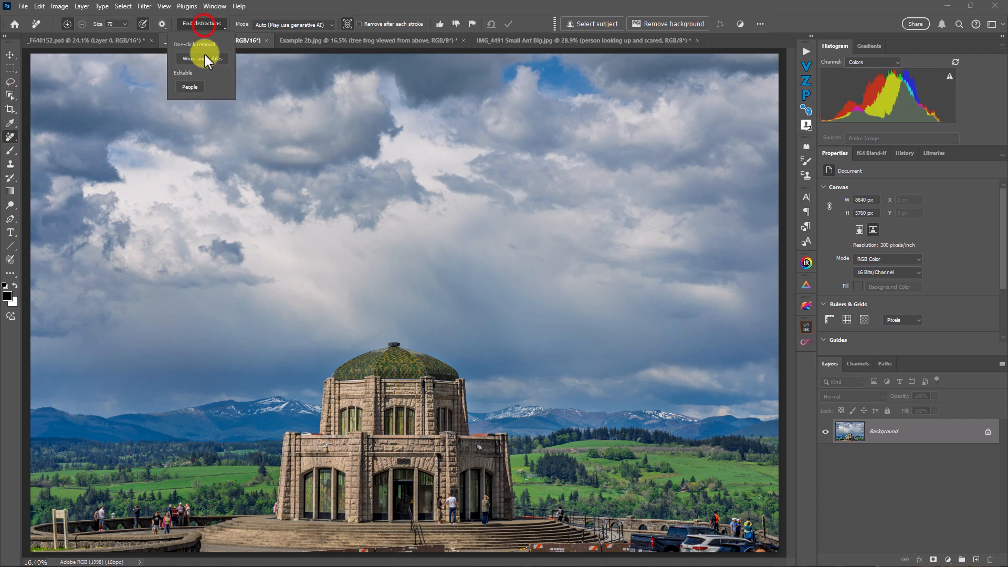
left_click(199, 87)
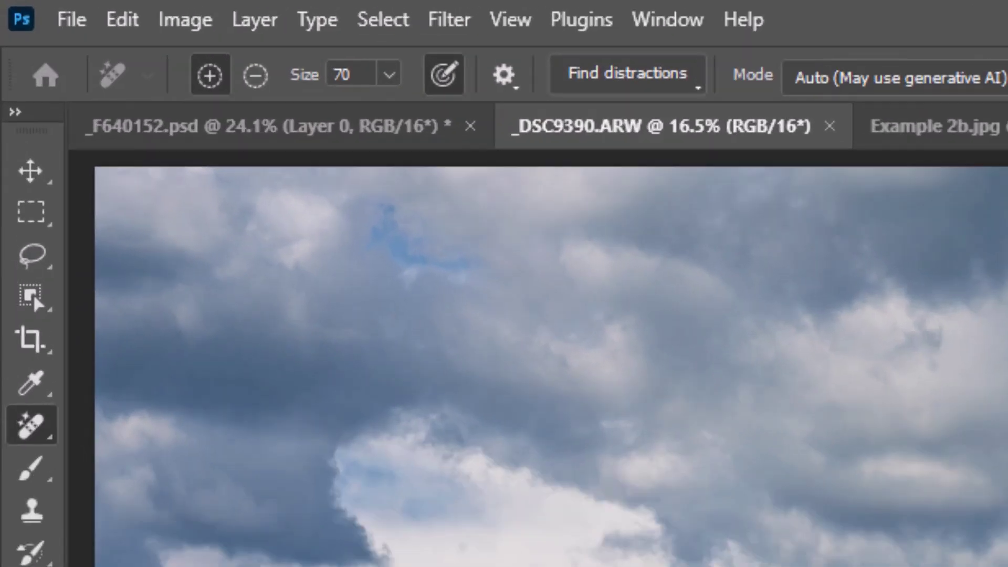
With a larger brush in subtract mode, unmark the people standing by the central door
key("bracketright")
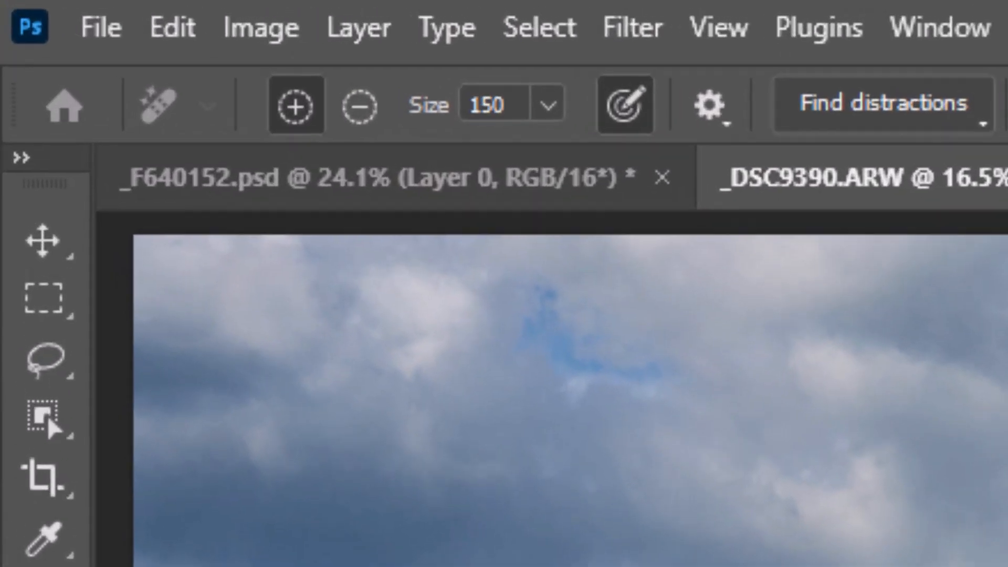
left_click(70, 24)
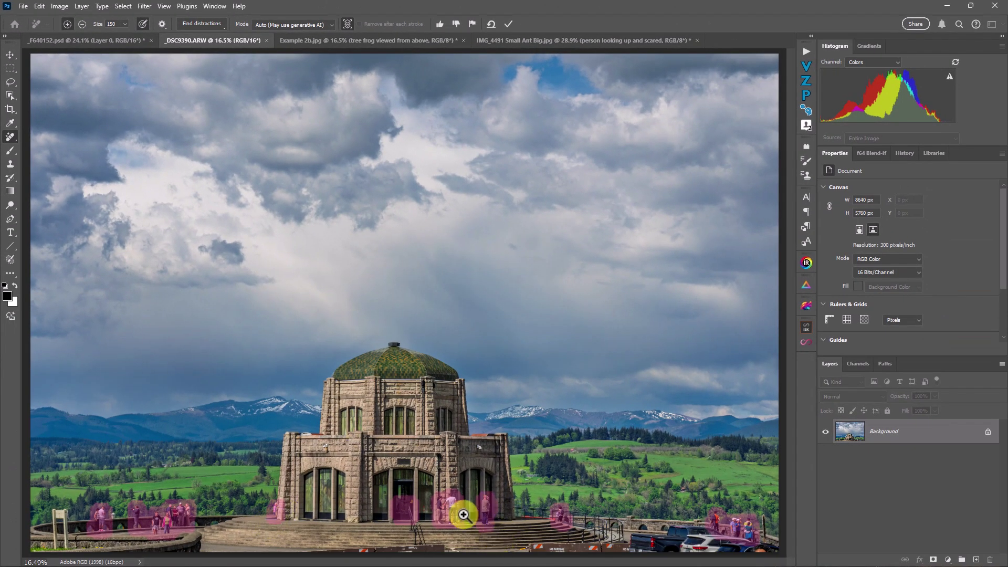
scroll(466, 516, "up", 3)
scroll(494, 515, "up", 1)
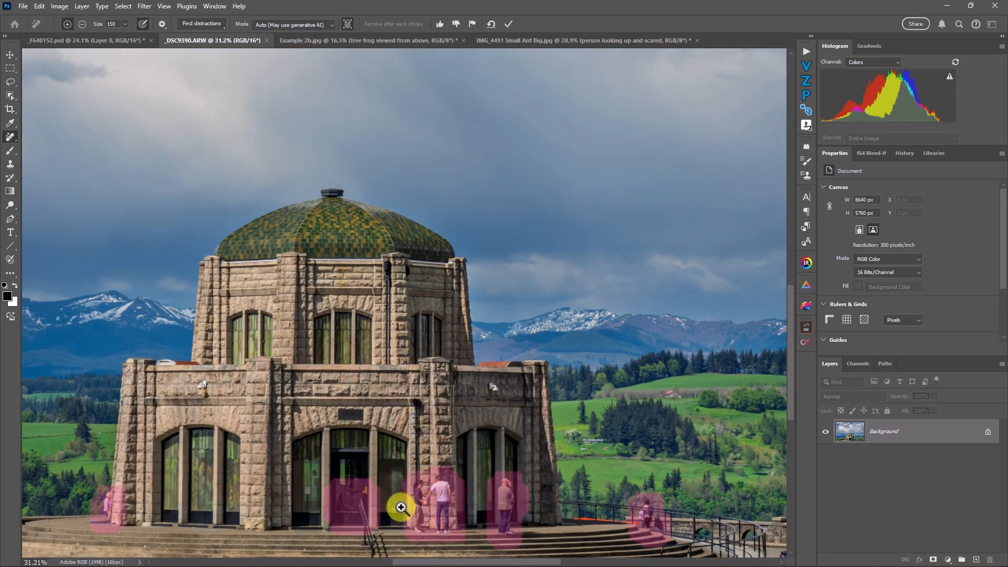
scroll(388, 498, "down", 2)
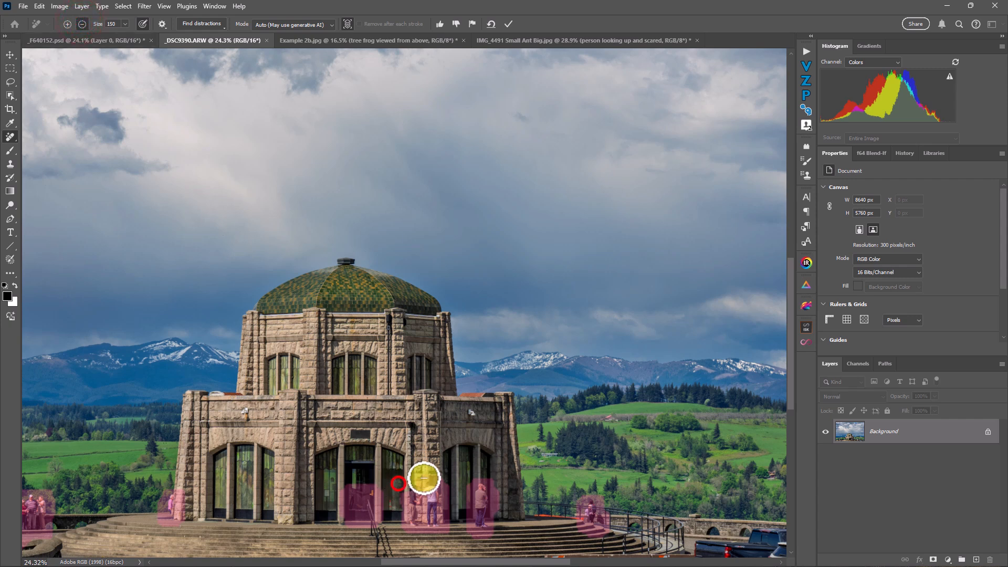
left_click_drag(441, 494, 404, 516)
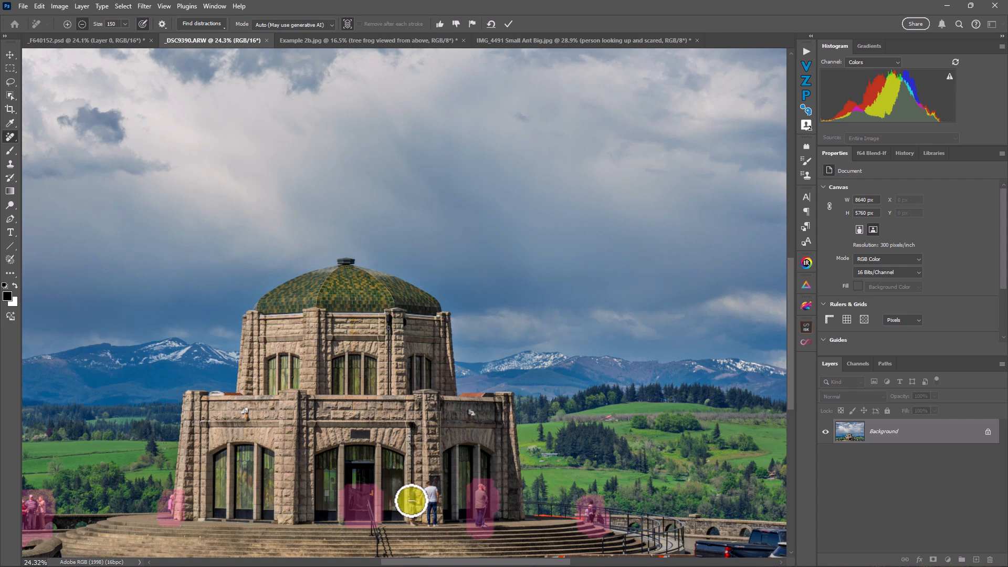
left_click_drag(343, 488, 345, 519)
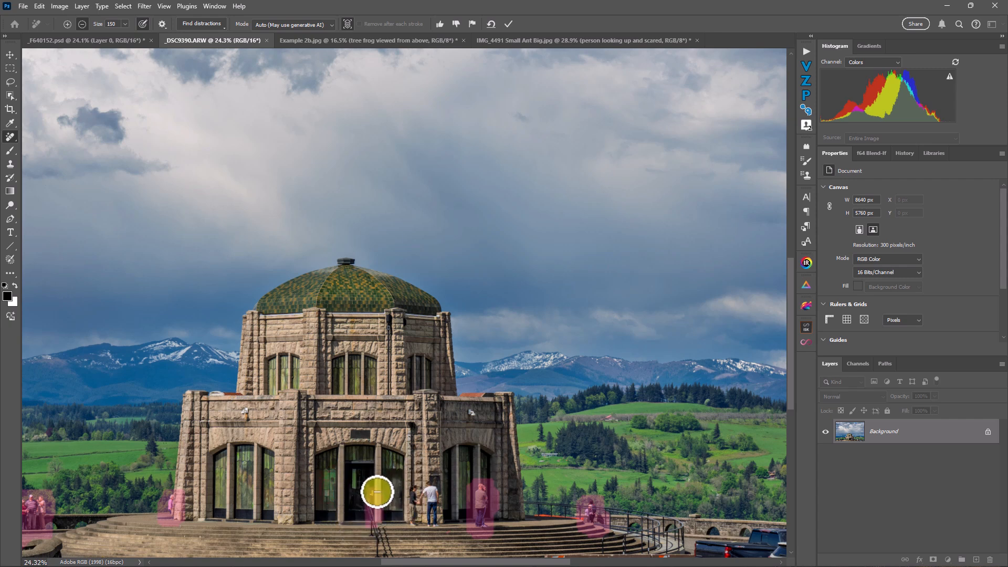
left_click_drag(363, 480, 372, 526)
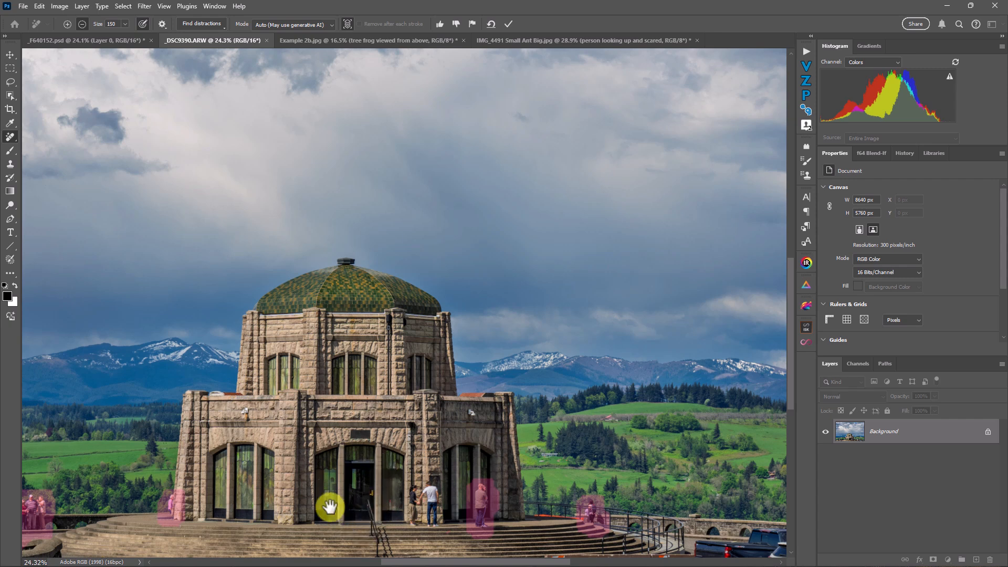
Unmark the figure at the pillar base, check the rest of the terrace, and apply the removal
left_click_drag(315, 496, 448, 403)
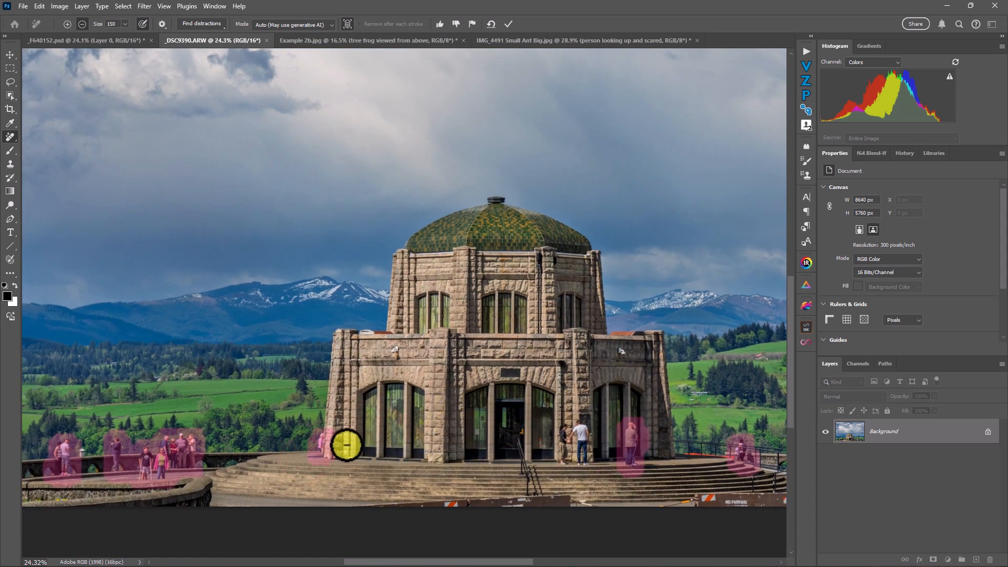
left_click_drag(337, 443, 336, 464)
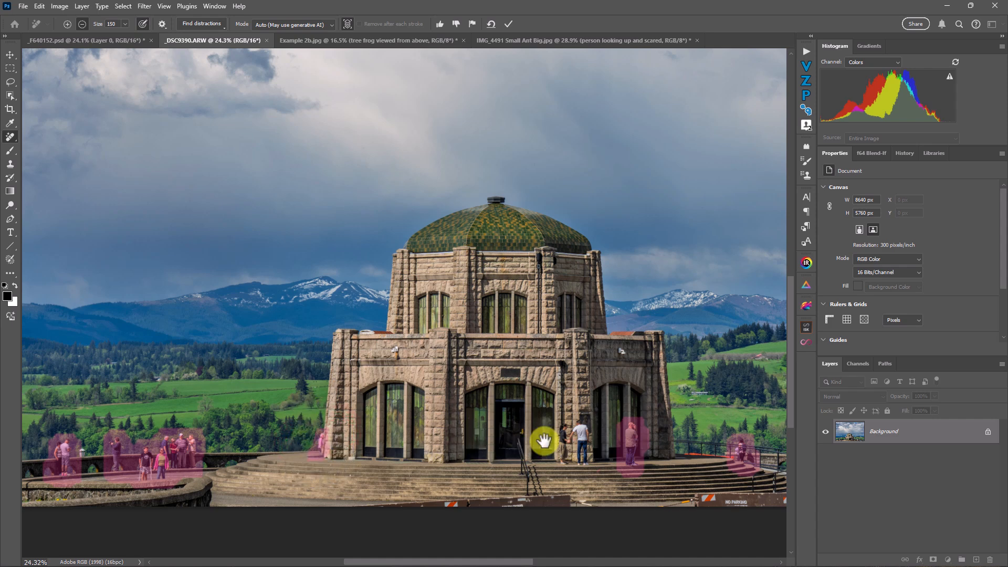
left_click_drag(544, 439, 414, 430)
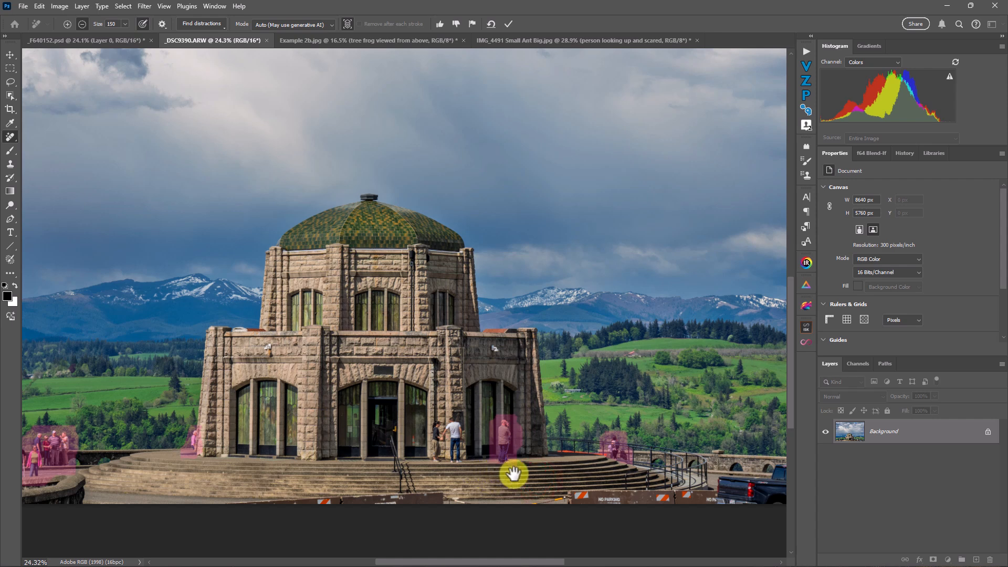
left_click_drag(514, 474, 394, 429)
left_click_drag(472, 421, 553, 385)
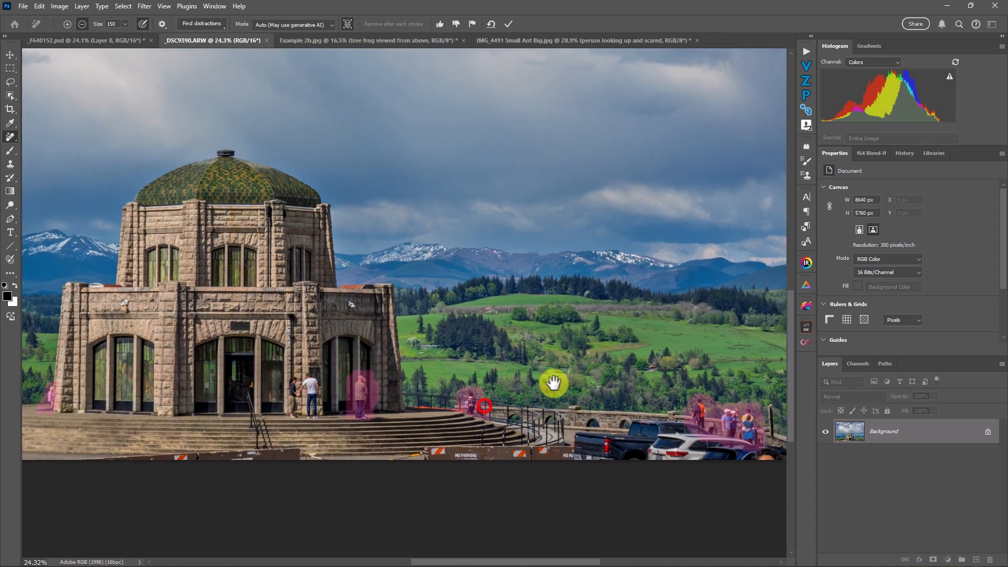
key("ctrl+0")
left_click_drag(473, 410, 398, 402)
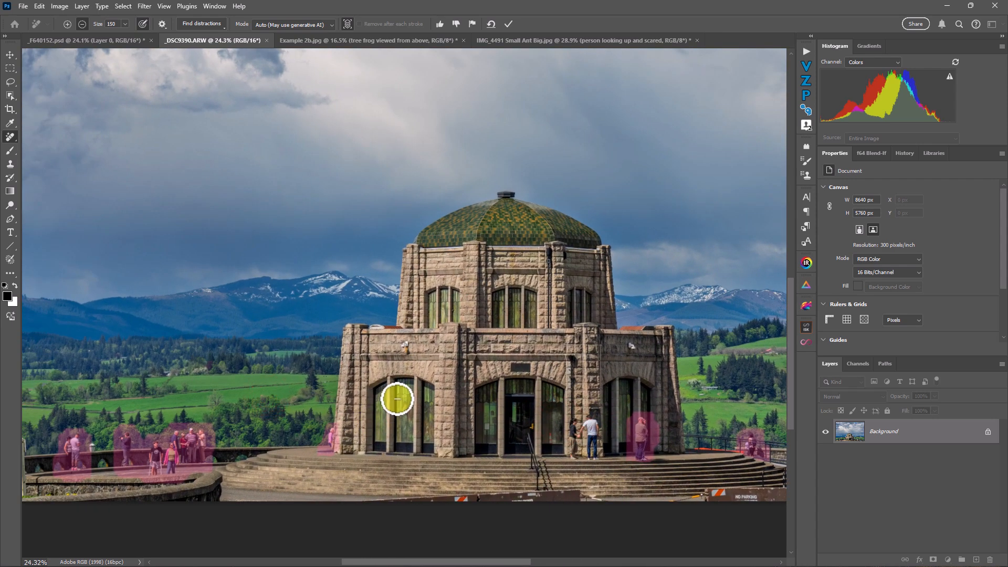
key("z")
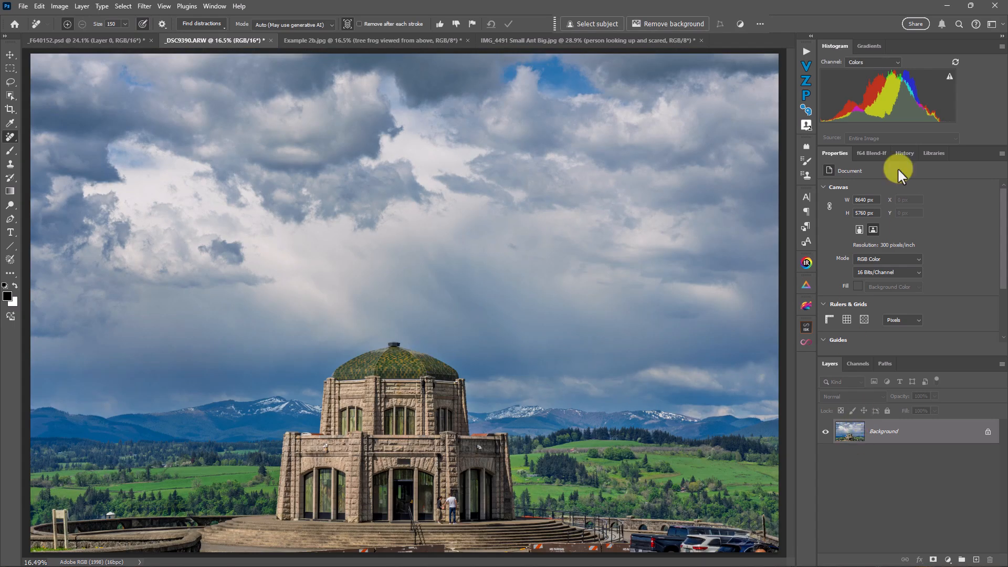
Use the History panel's Open and Remove Tool states to compare before and after
left_click(899, 152)
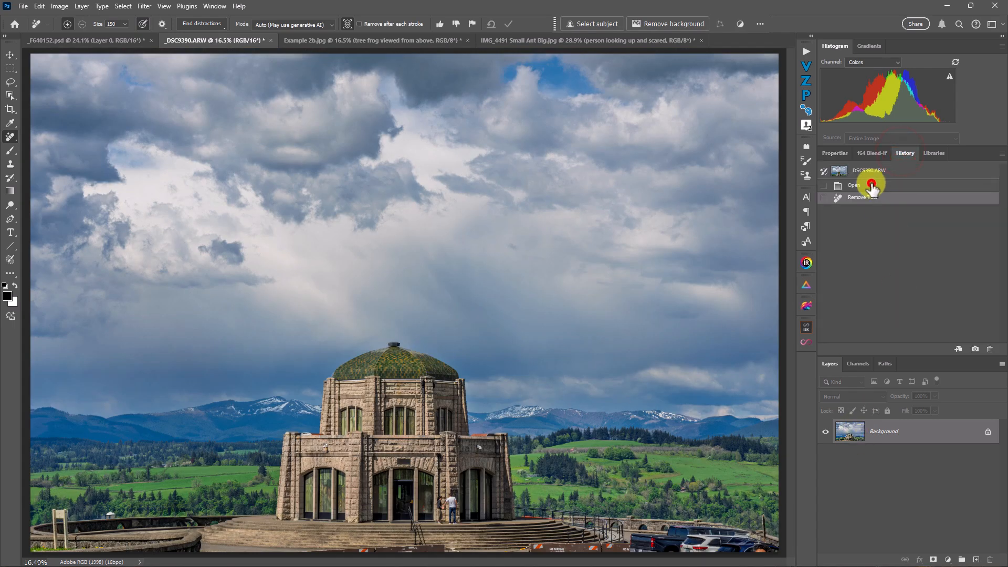
left_click(872, 185)
left_click(864, 197)
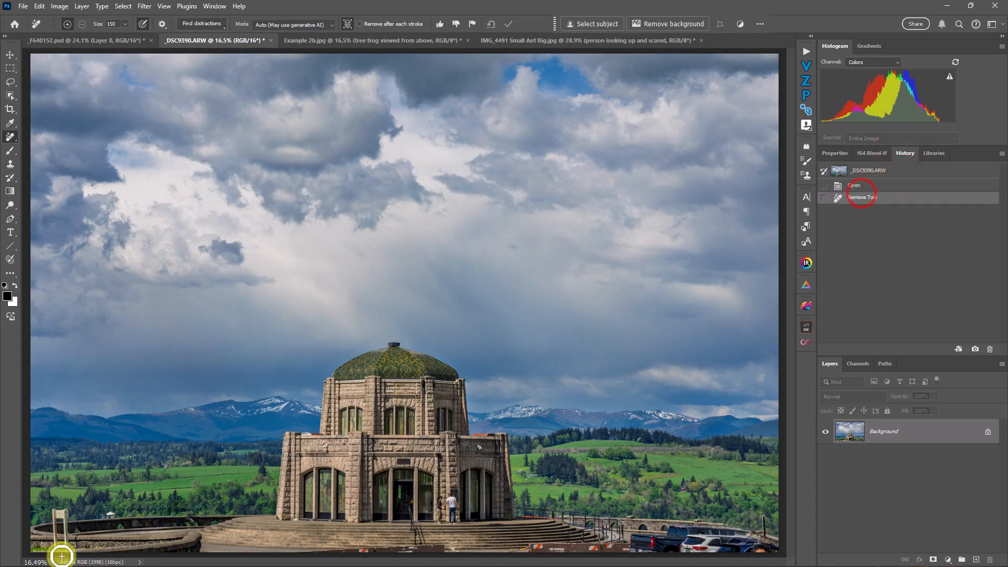
Zoom to the bottom-left terrace wall and brush out leftovers and the small white structure
left_click_drag(138, 524, 237, 519)
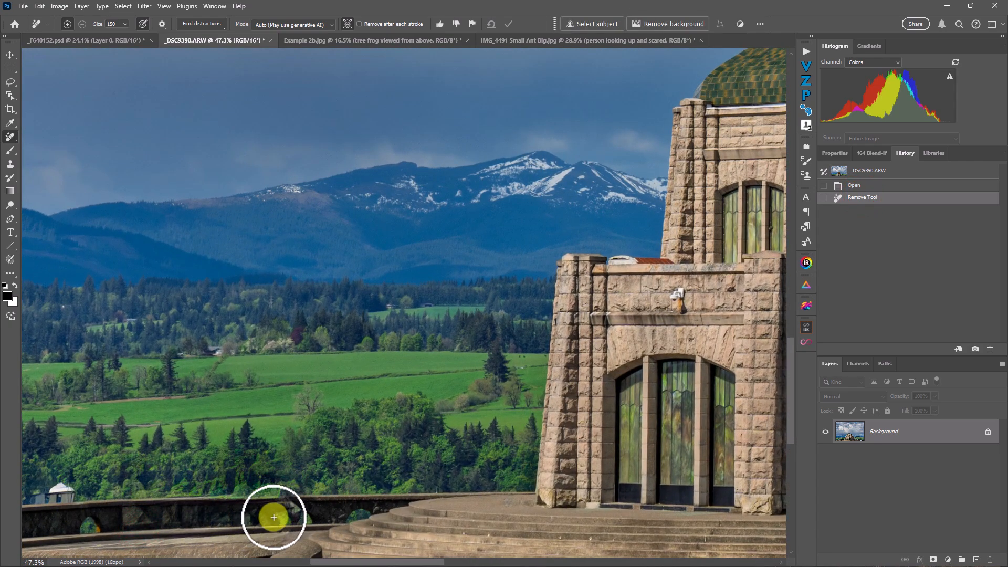
key("bracketleft")
left_click_drag(292, 502, 284, 504)
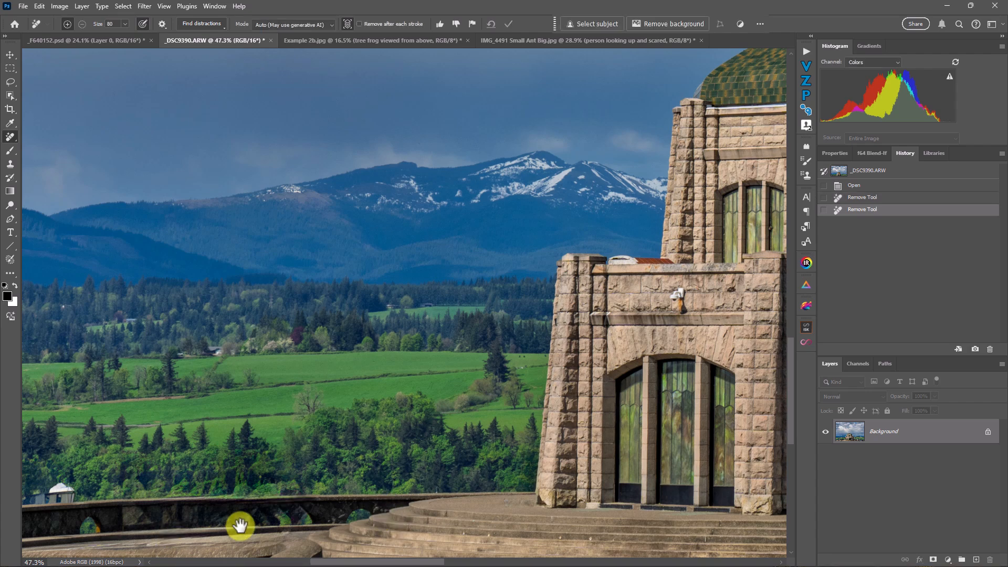
key("space")
mouse_move(178, 498)
left_mouse_down()
mouse_move(364, 466)
mouse_move(295, 466)
left_mouse_up()
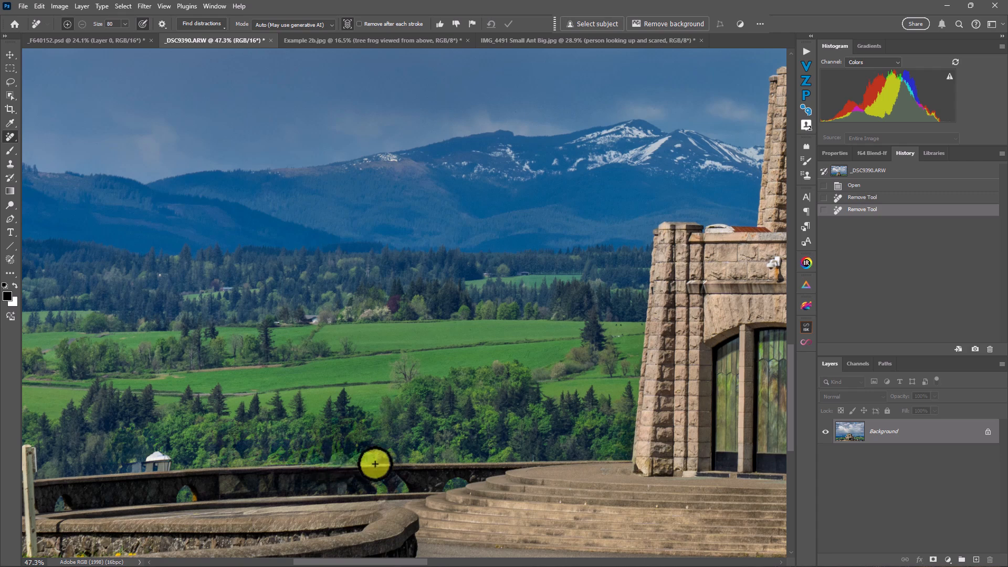
mouse_move(188, 459)
left_mouse_down()
mouse_move(111, 458)
mouse_move(160, 465)
mouse_move(138, 461)
left_mouse_up()
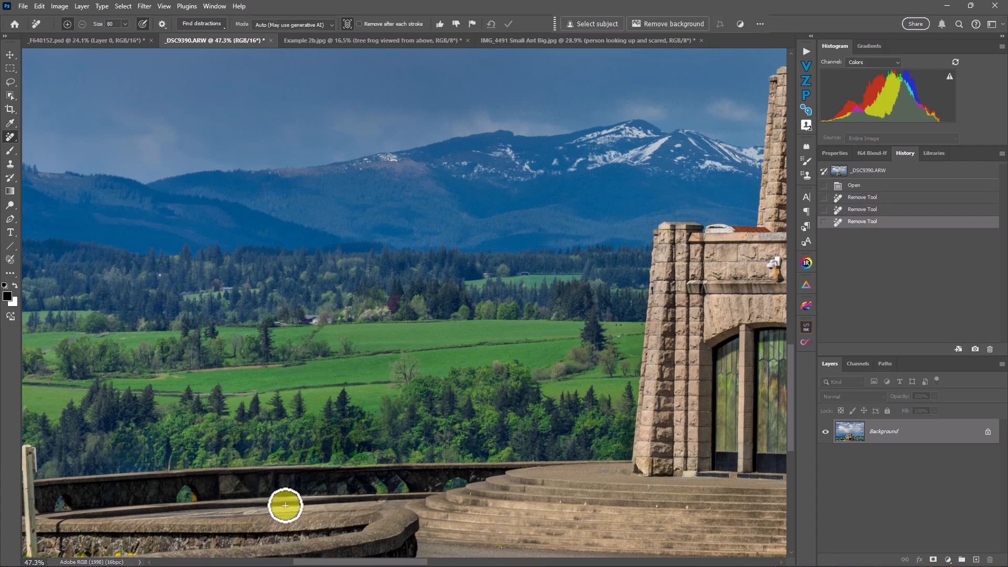
Remove a last leftover spot by the wall, fit the photo on screen and inspect the parking area
left_click(172, 460)
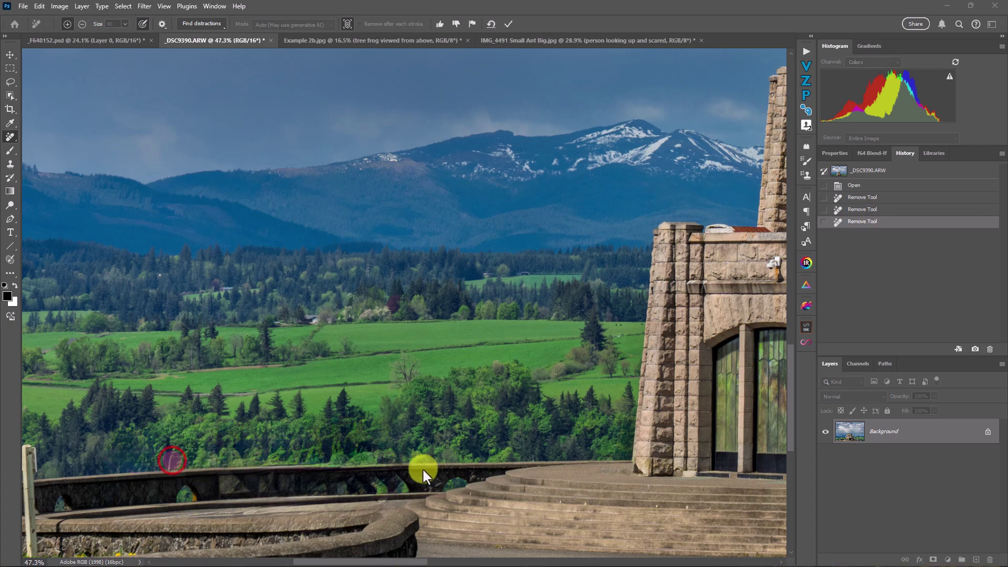
right_click(514, 439)
left_click(540, 444)
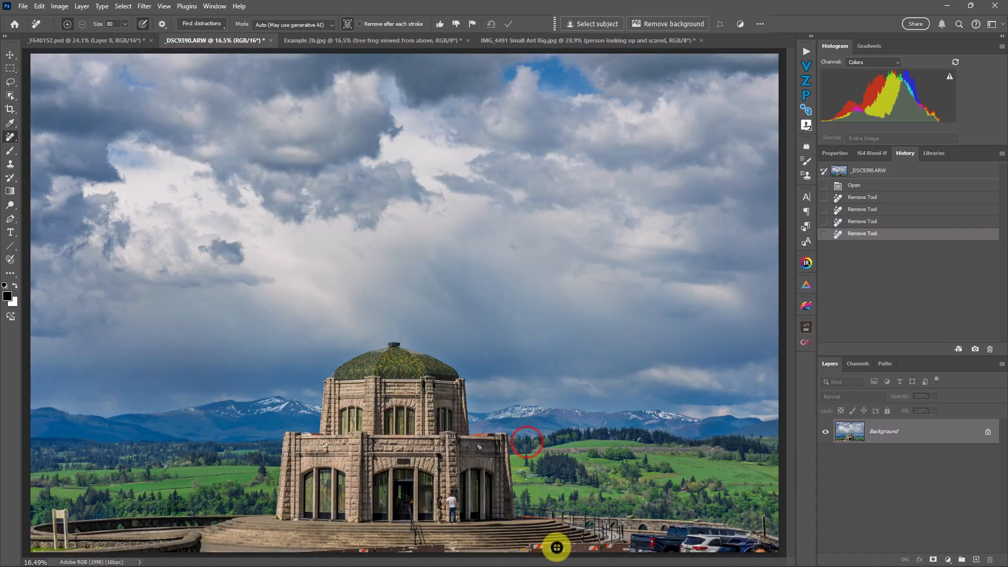
scroll(458, 515, "up", 3)
scroll(457, 515, "up", 3)
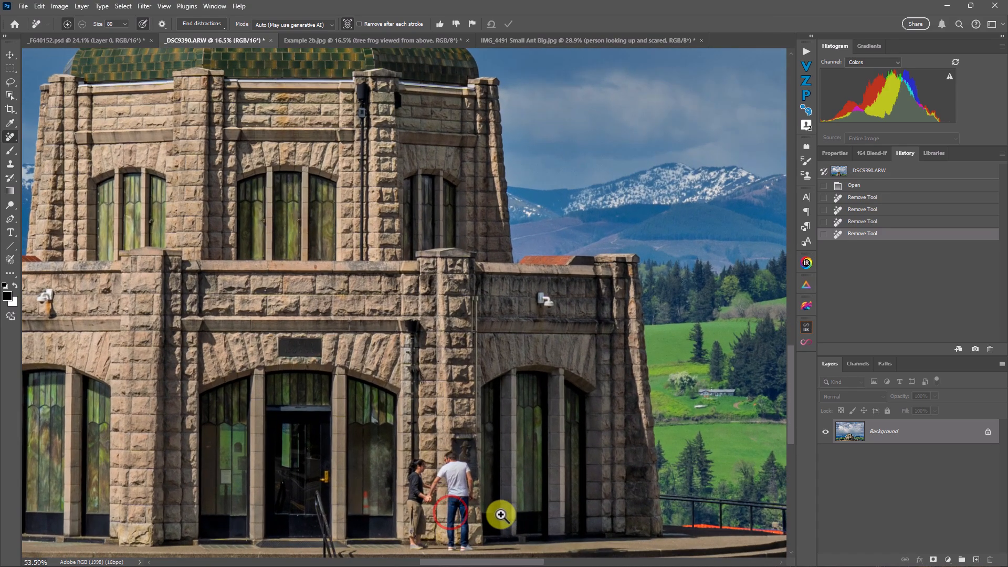
left_click_drag(544, 488, 232, 404)
left_click_drag(488, 433, 169, 407)
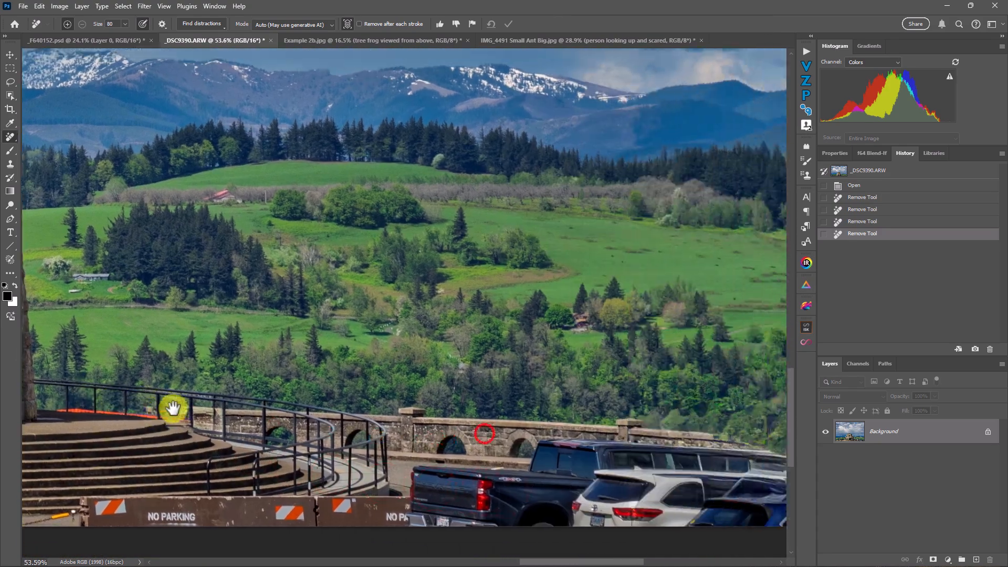